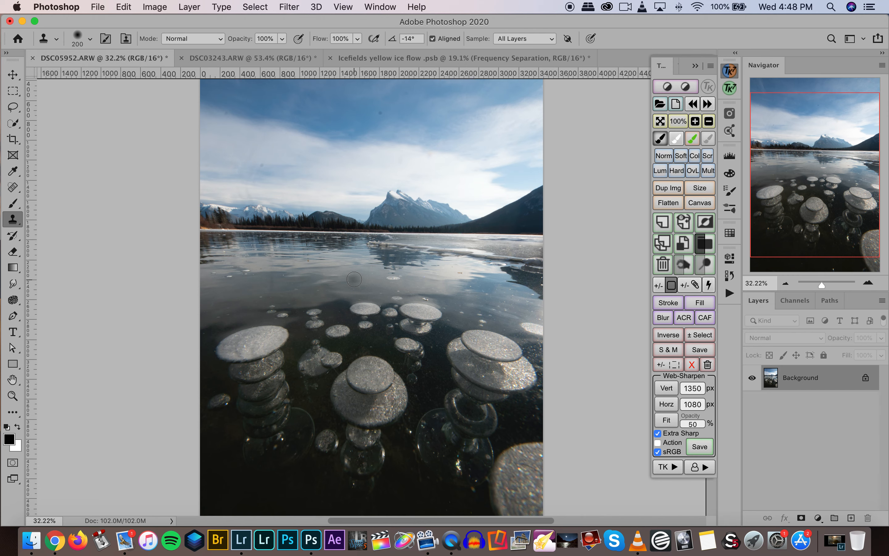
- Try cloning the lake reflections below the shoreline with a 250 px Clone Stamp brush, and undo the stroke
scroll(356, 272, up, 5)
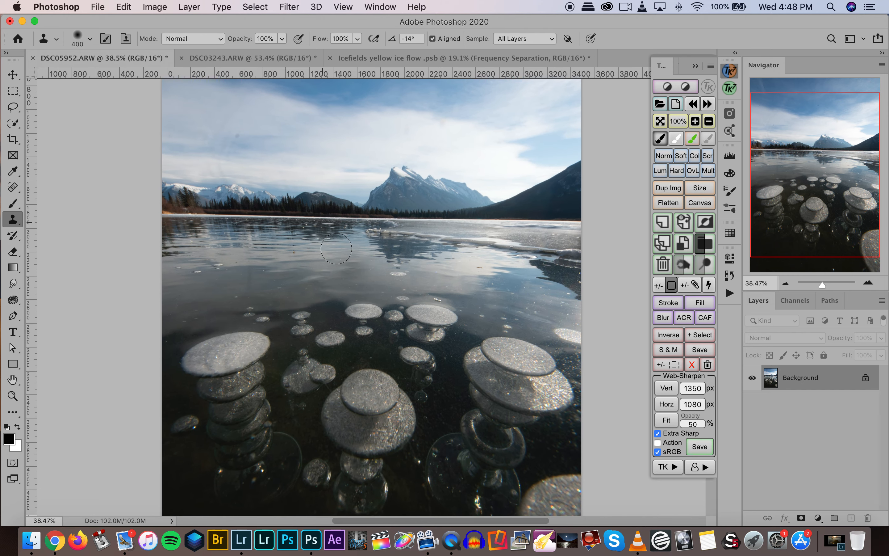
key(bracketleft)
key(bracketleft)
key(bracketleft)
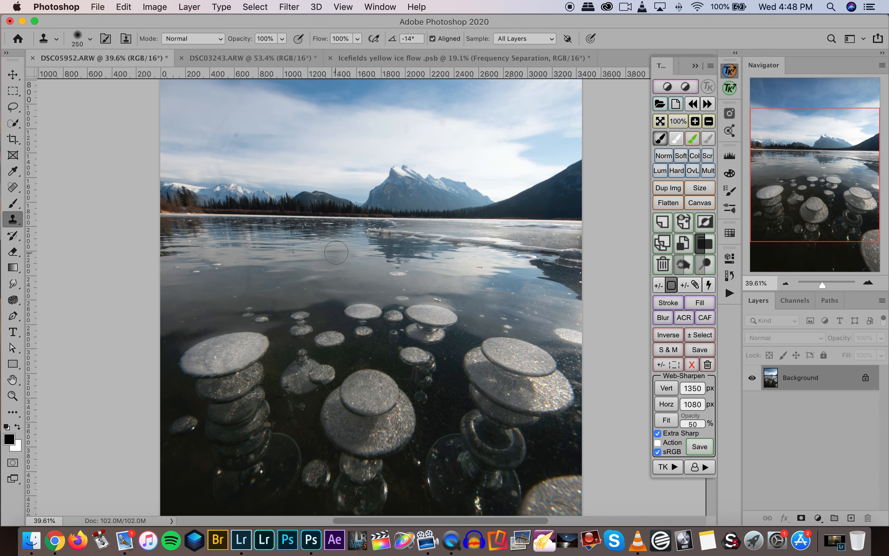
alt+click(338, 253)
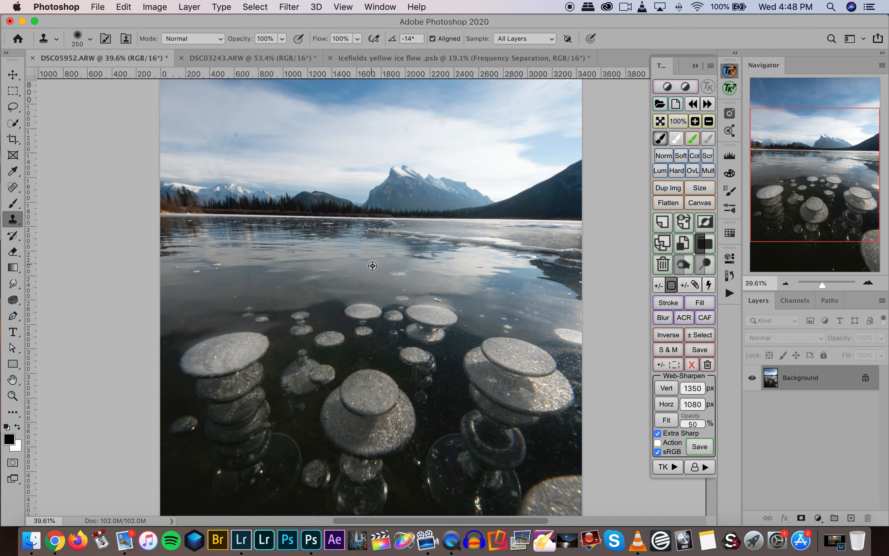
mouse_move(415, 258)
mouse_down()
mouse_move(422, 253)
mouse_move(383, 260)
mouse_up()
key(super+z)
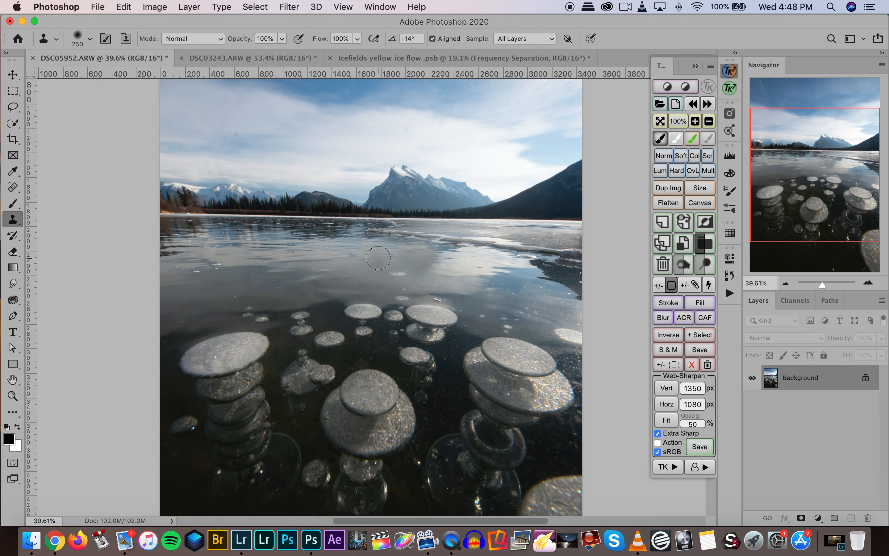
- Try a Clone Stamp stroke on the water near the shoreline with a 175 px brush, and undo it
key(bracketleft)
key(bracketleft)
key(super+z)
drag(333, 238, 321, 236)
key(super+z)
key(super+z)
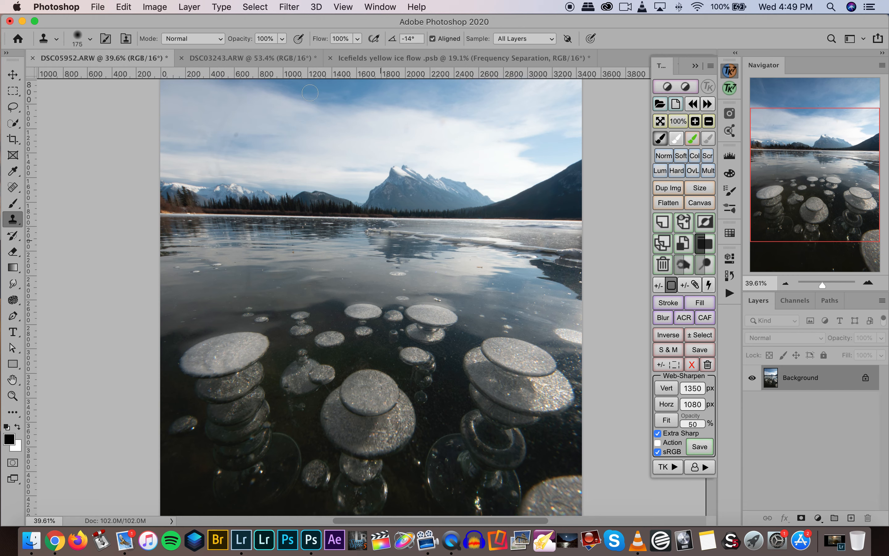
- View the DSC03243 image and compare the Icefields yellow ice flow image with its Frequency Separation group shown and hidden
click(297, 58)
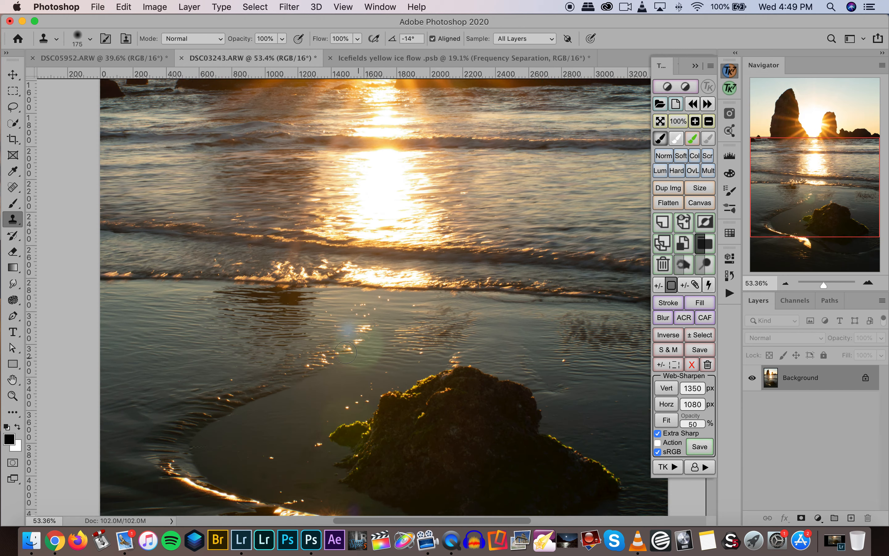
click(406, 58)
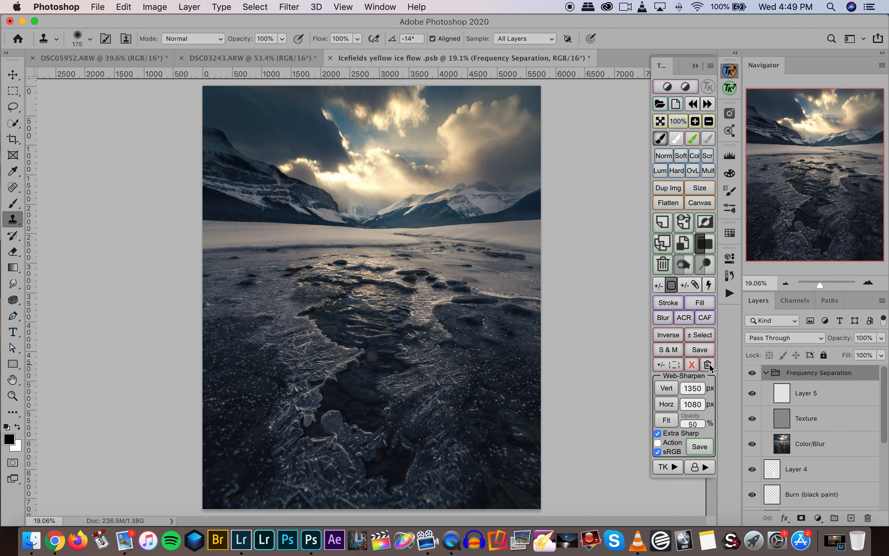
click(752, 373)
click(752, 373)
click(752, 372)
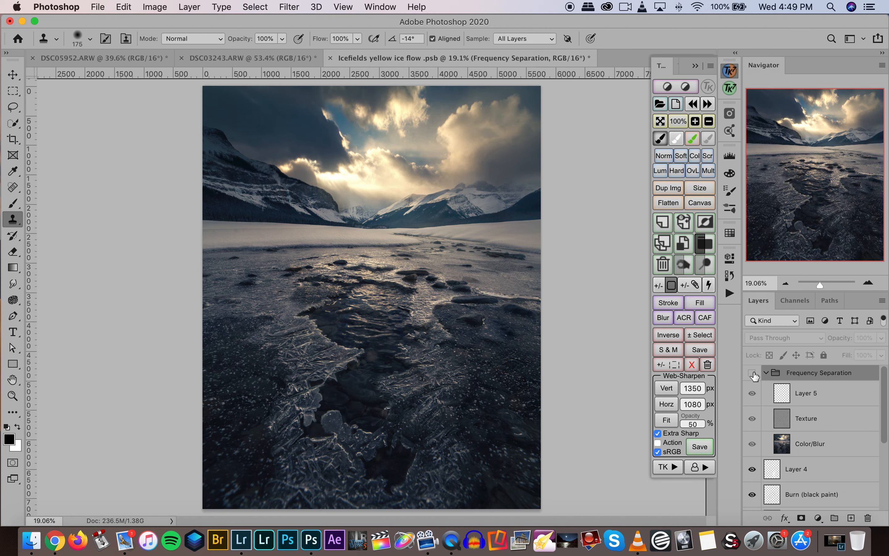
click(752, 372)
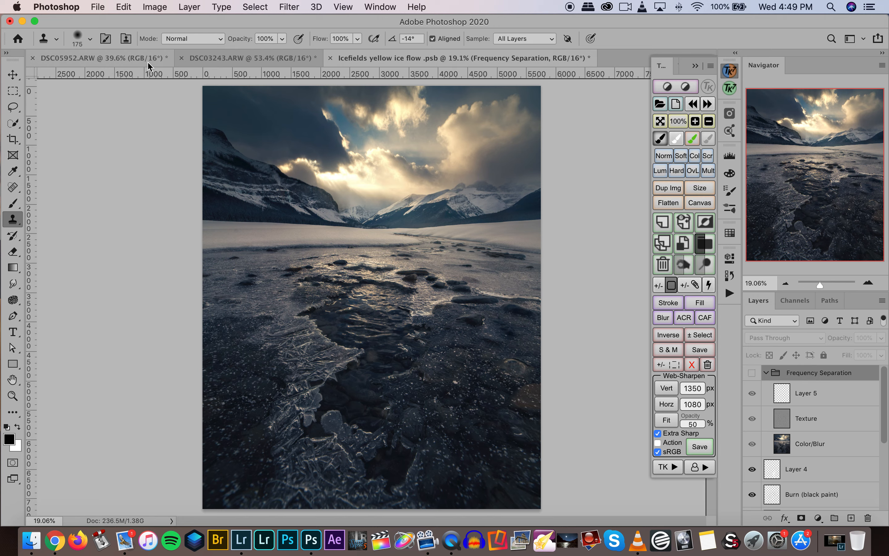
- Return to the DSC05952 image and duplicate its Background layer twice
click(147, 61)
scroll(415, 328, down, 5)
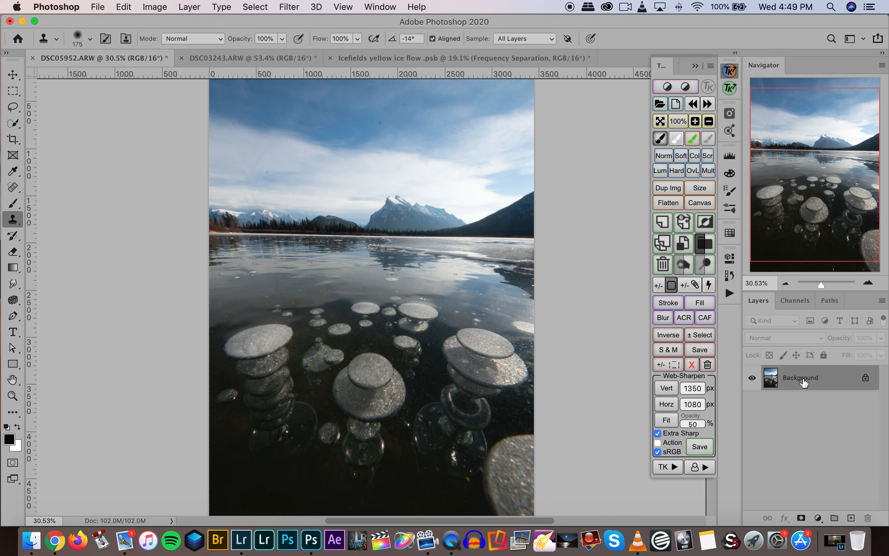
key(super+j)
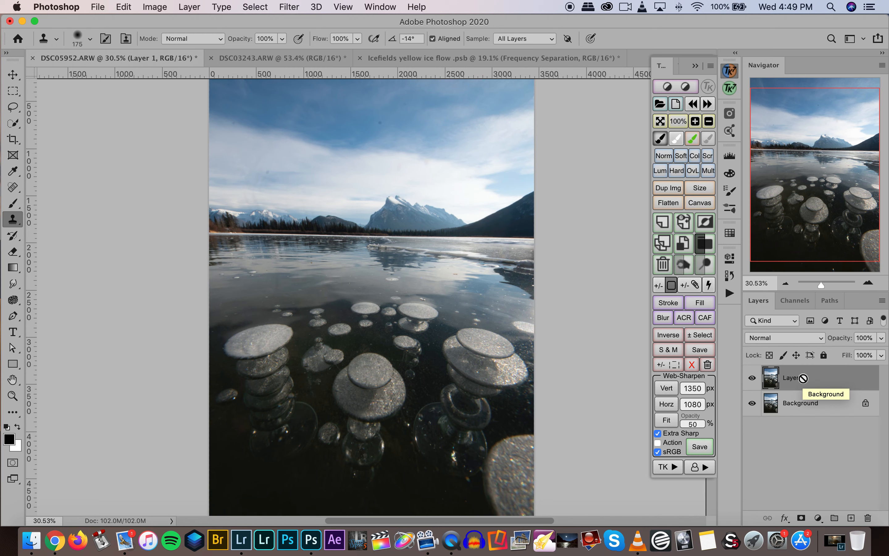
key(super+j)
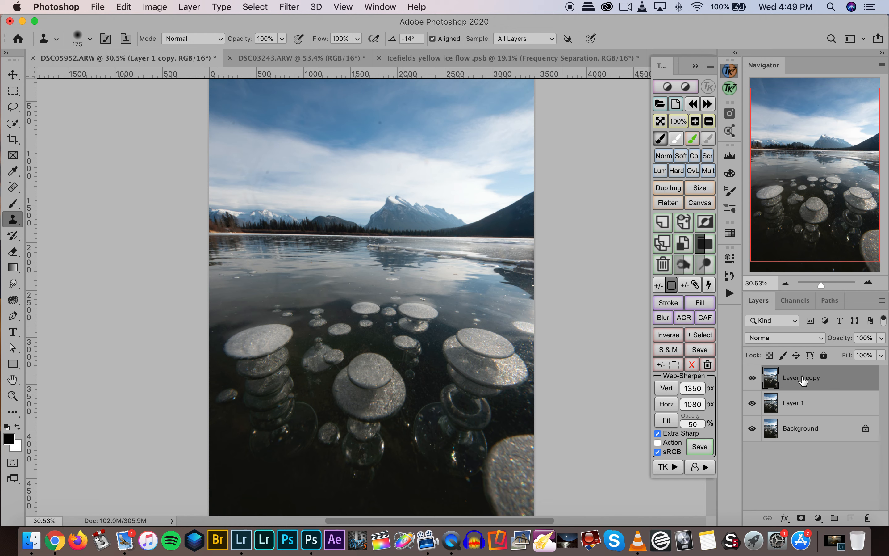
- Rename the lower duplicate layer as Blur and the upper one as Texture
click(796, 406)
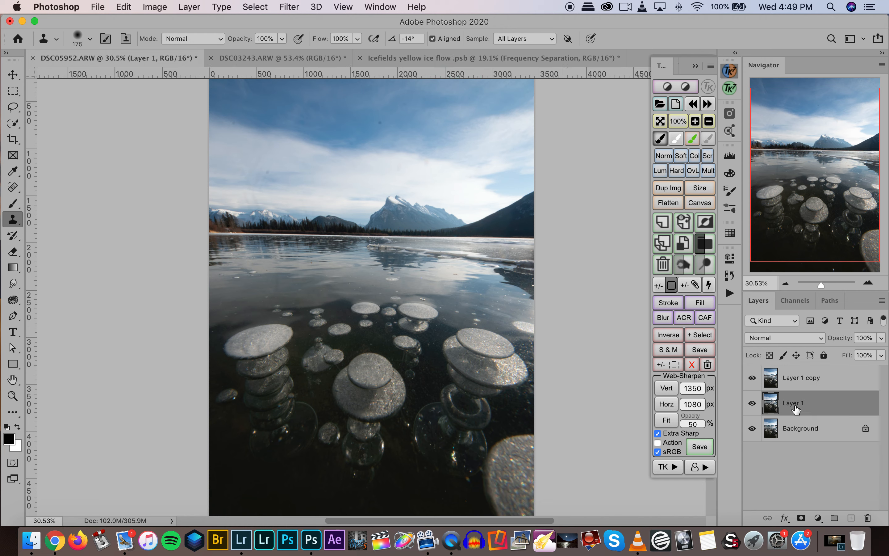
double_click(796, 404)
text(Blur)
key(Return)
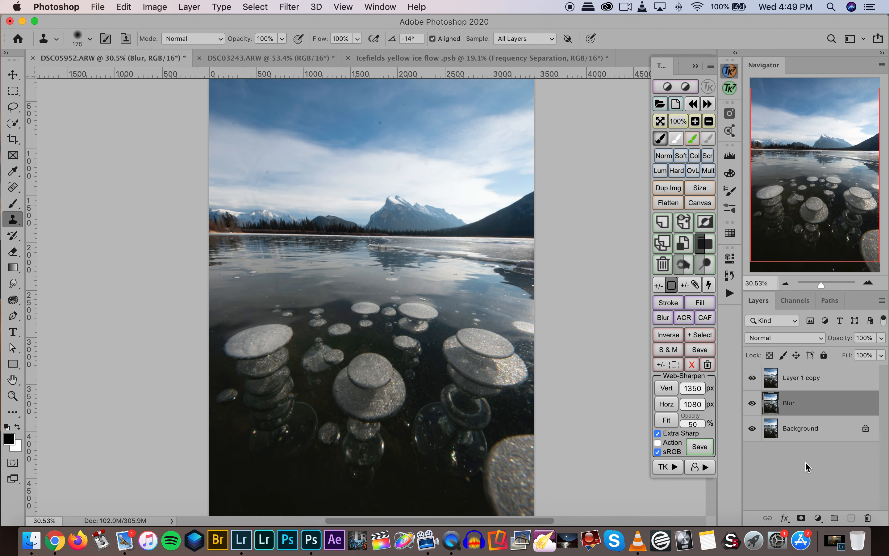
double_click(804, 378)
text(Texture)
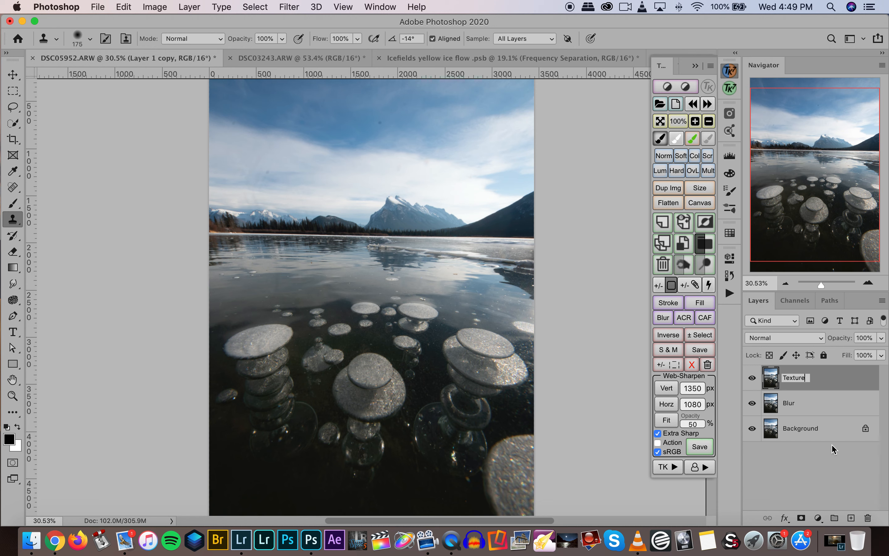
key(Return)
- Hide the Texture layer and apply a Gaussian Blur with a 10.0 pixel radius to the Blur layer
click(751, 379)
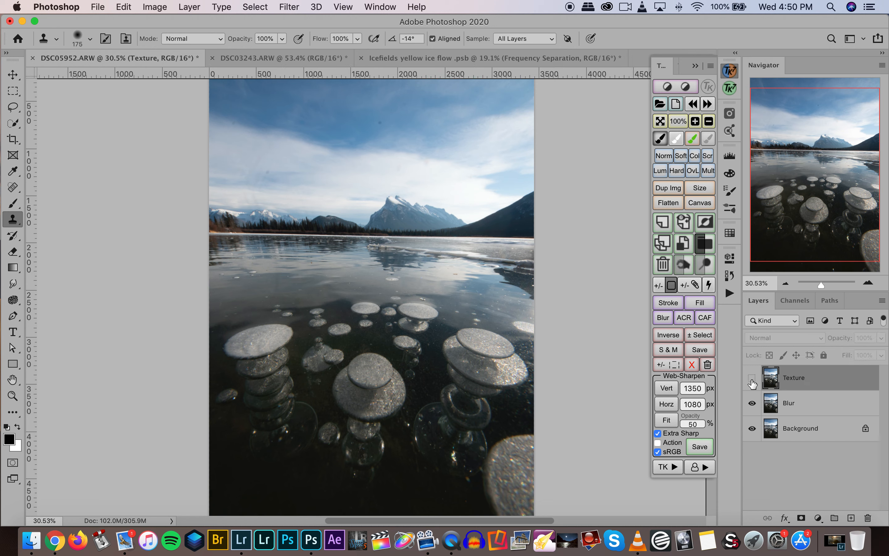
click(790, 405)
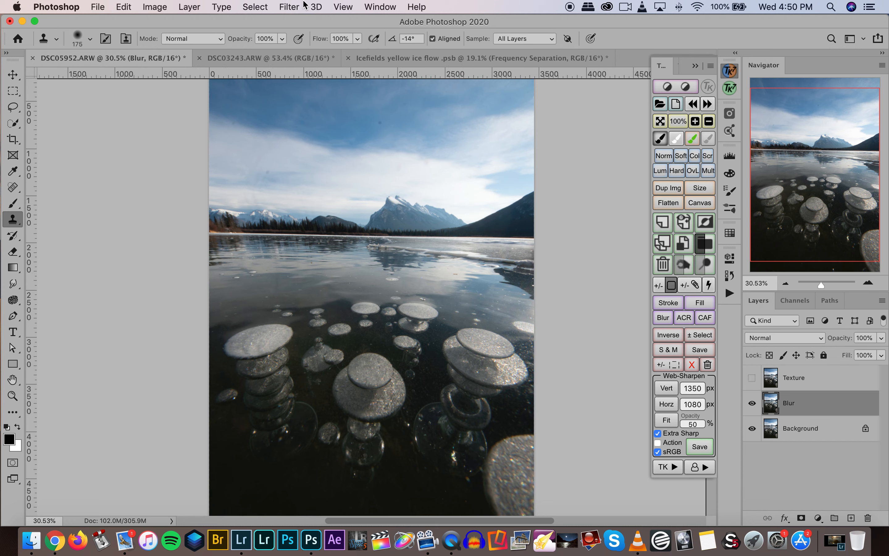
click(287, 8)
mouse_move(423, 154)
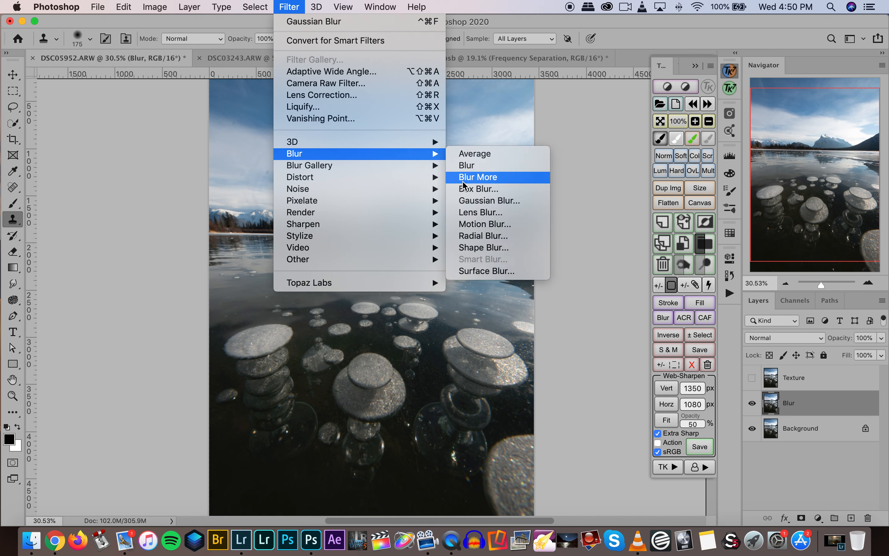
click(472, 202)
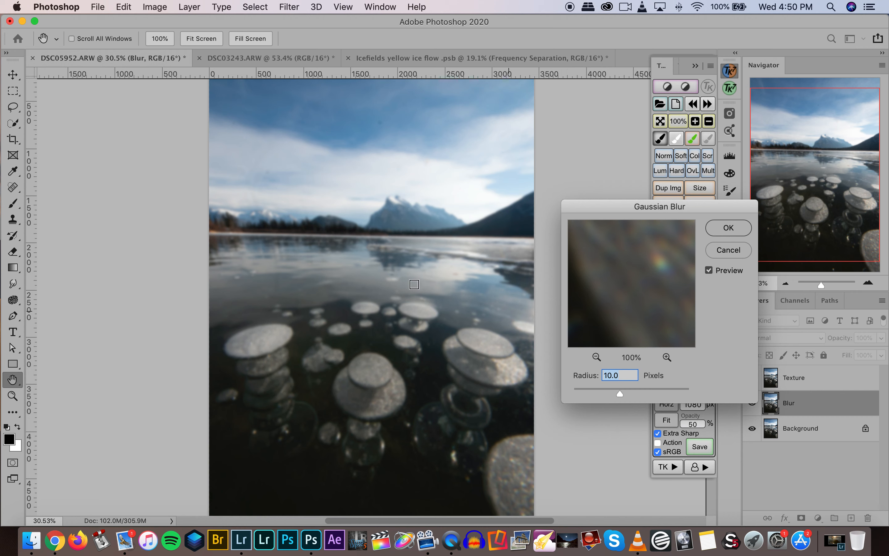
click(728, 232)
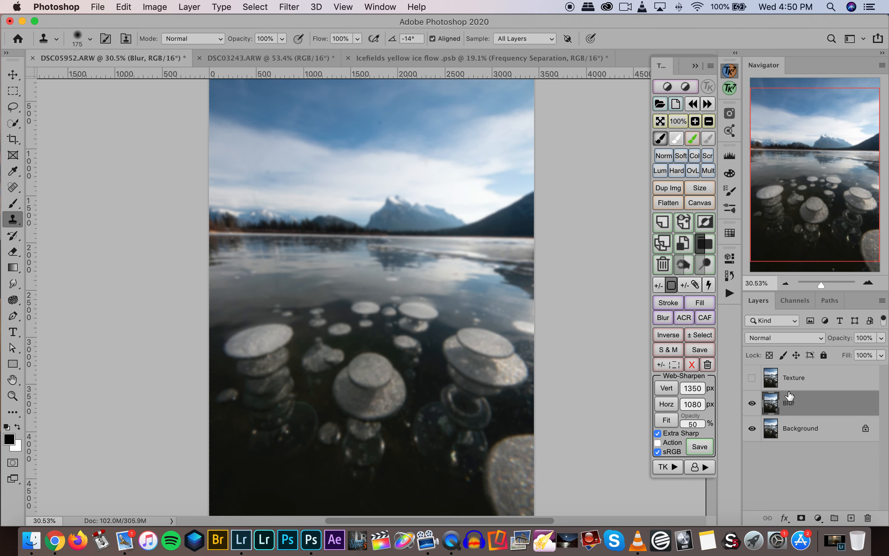
- Show the Texture layer and set up Apply Image on it with Blur as the source layer and Subtract blending
click(752, 378)
click(785, 383)
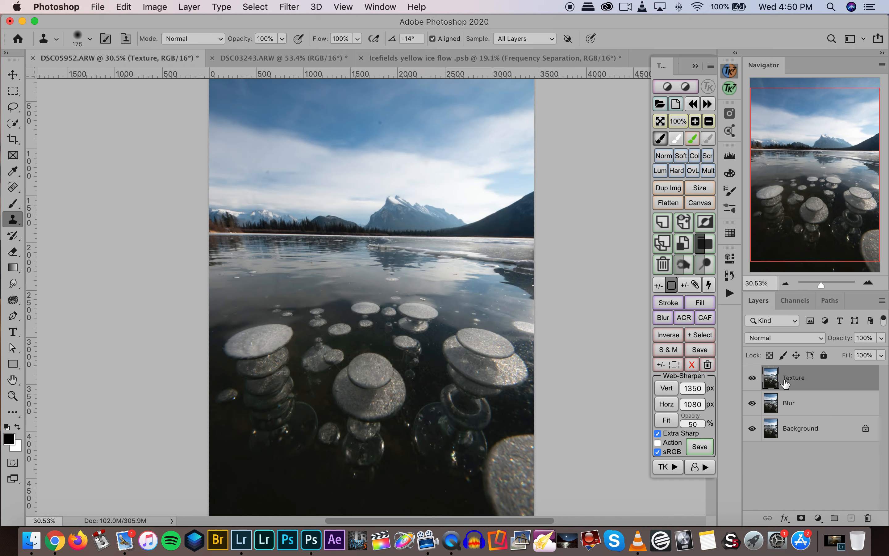
click(155, 8)
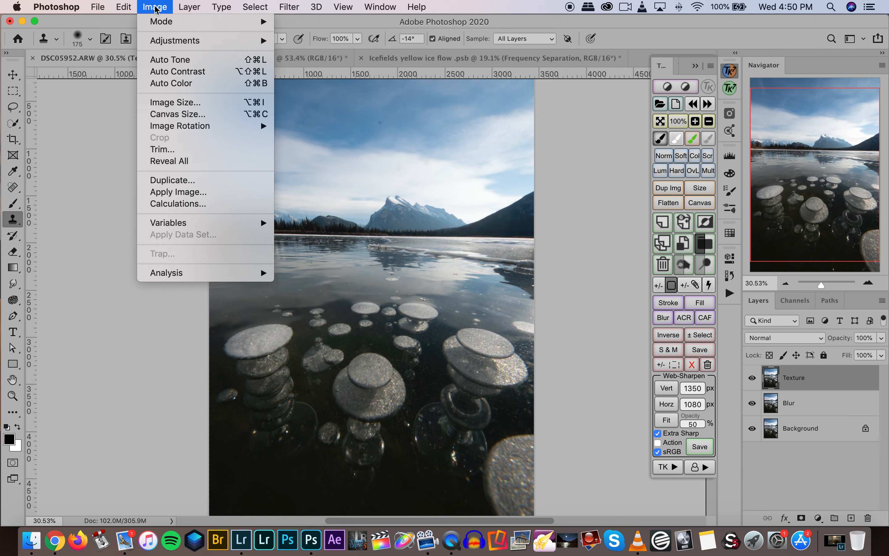
click(193, 194)
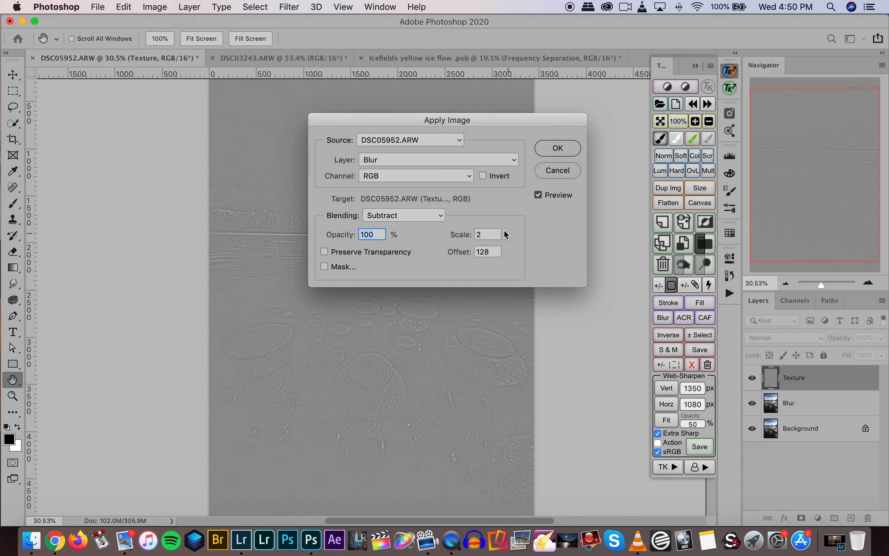
click(380, 163)
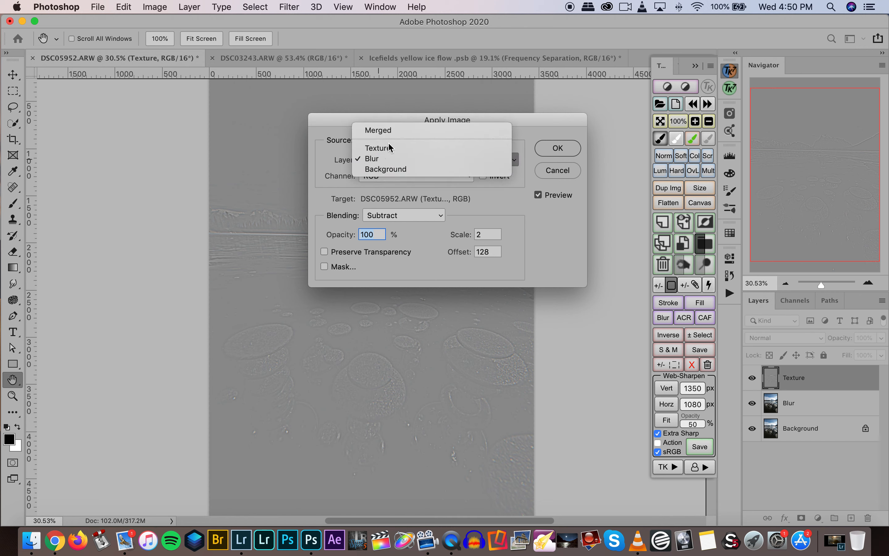
click(389, 161)
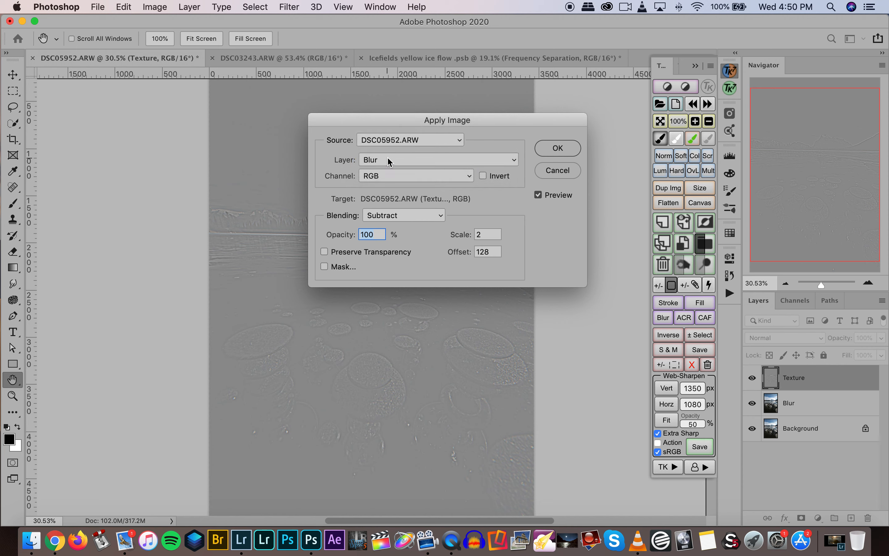
click(409, 220)
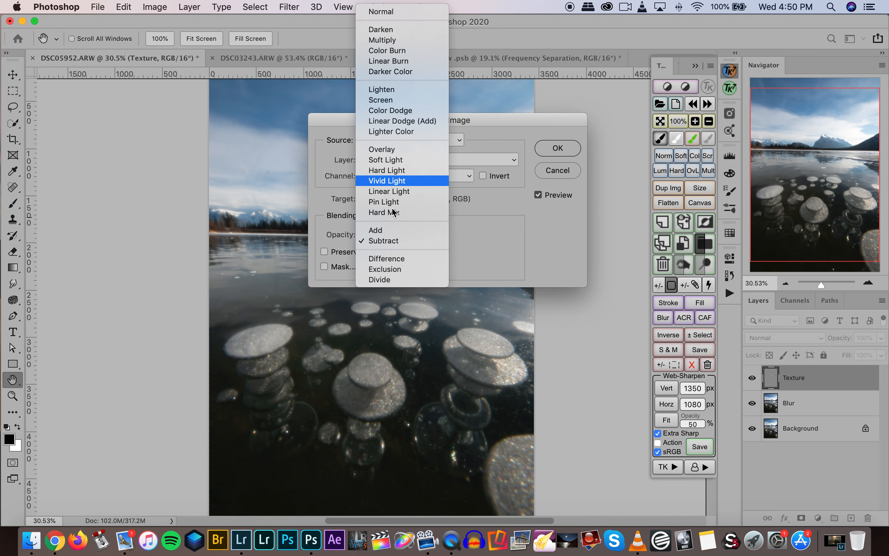
click(393, 241)
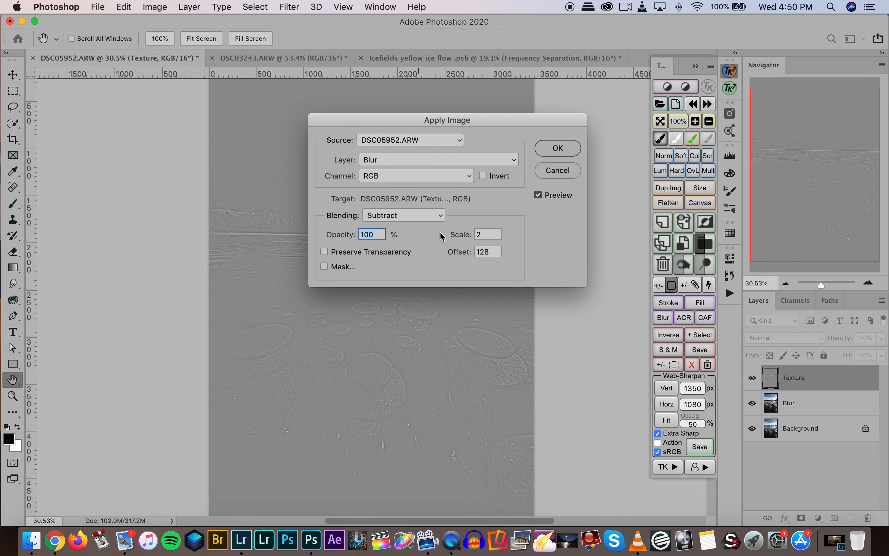
- Apply the image subtraction to the Texture layer with a scale of 2 and an offset of 128
click(475, 235)
click(494, 253)
click(484, 235)
click(489, 253)
click(462, 253)
click(551, 152)
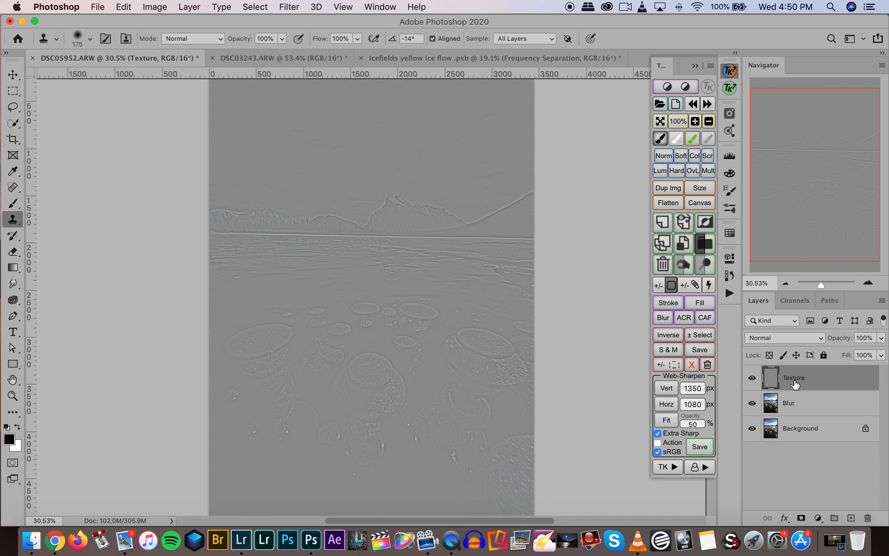
- Look at the ready-made frequency separation actions among the TK actions and the custom action set
click(671, 461)
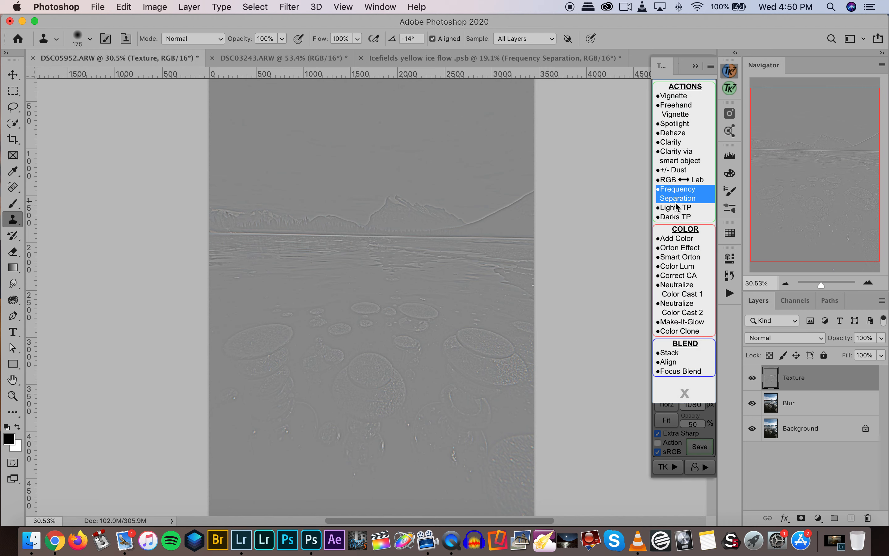
click(730, 294)
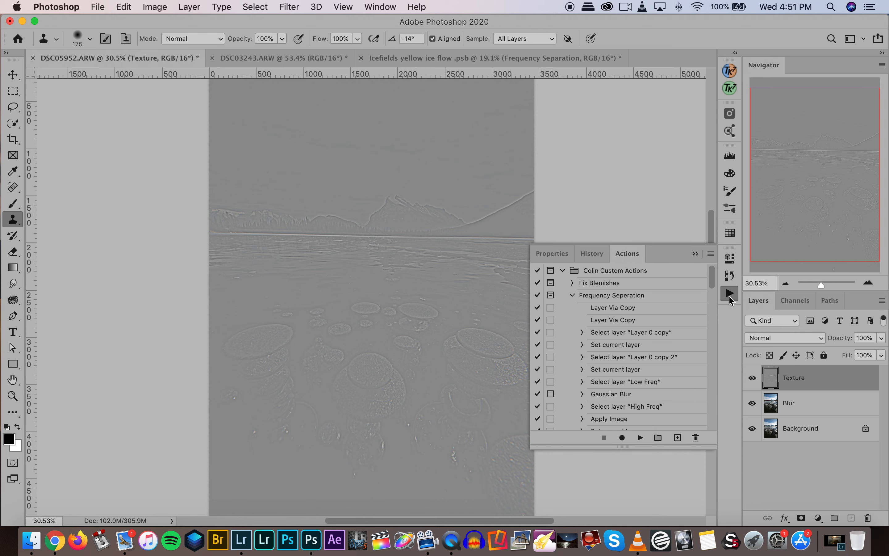
click(730, 297)
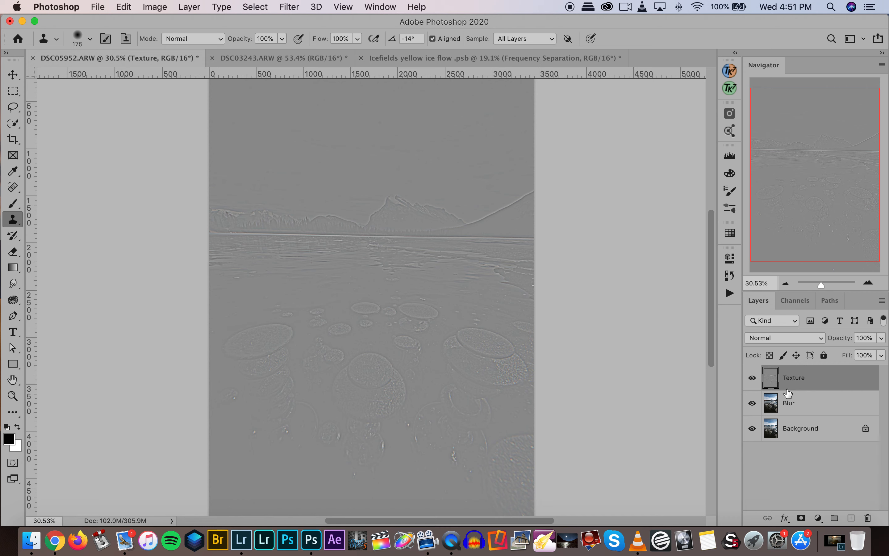
- Set the Texture layer's blend mode to Linear Light
click(800, 404)
click(805, 379)
click(801, 341)
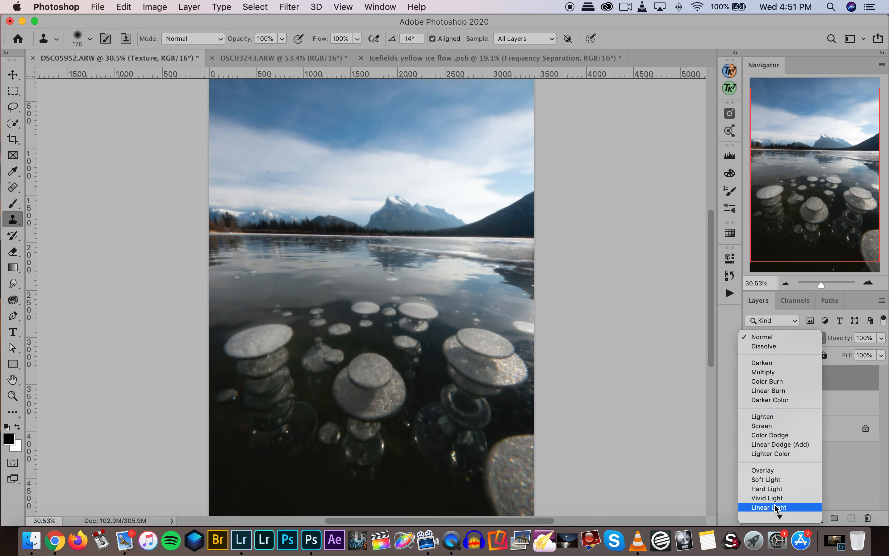
click(775, 507)
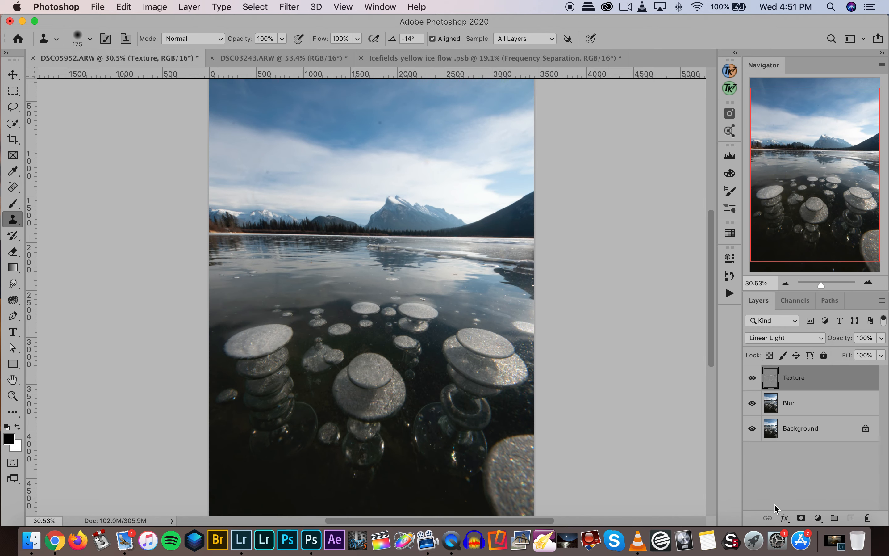
- Group the Texture and Blur layers under the name "Freq sep" and expand the group
shift+click(793, 406)
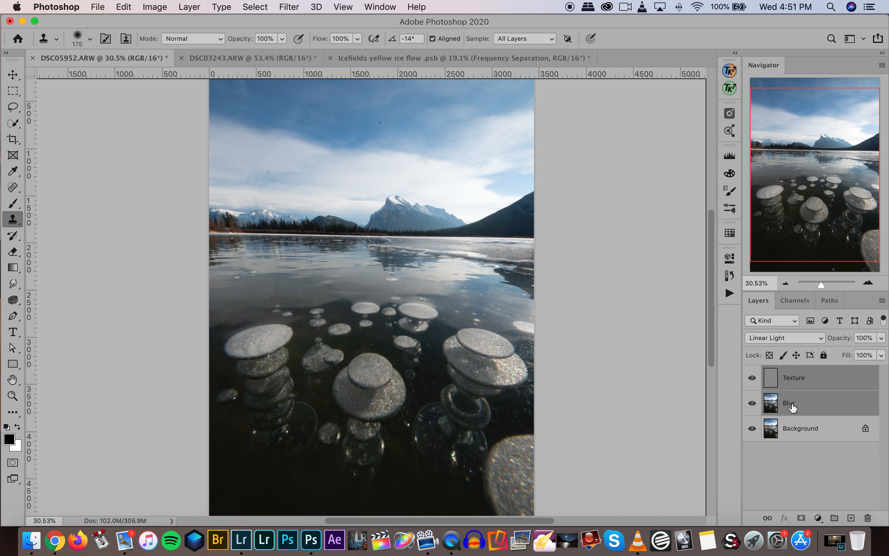
right_click(793, 405)
click(726, 478)
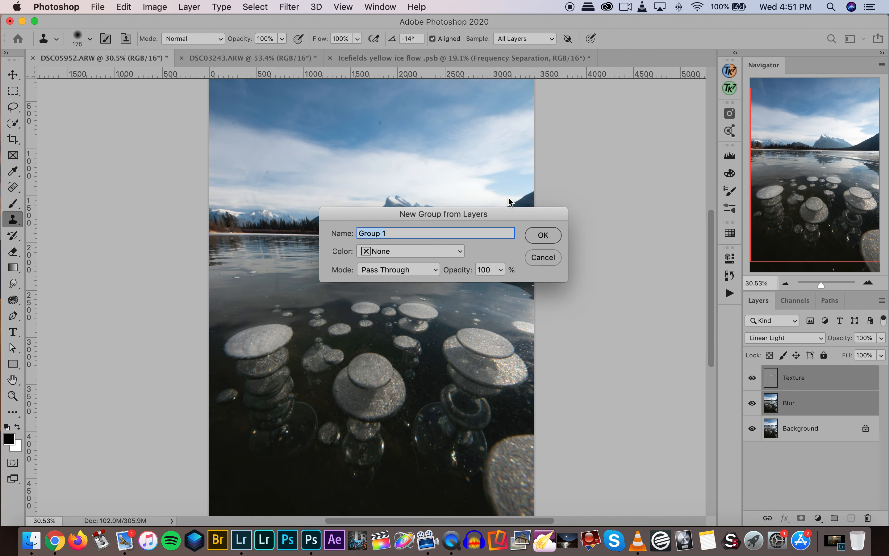
text(Freq sep)
click(542, 236)
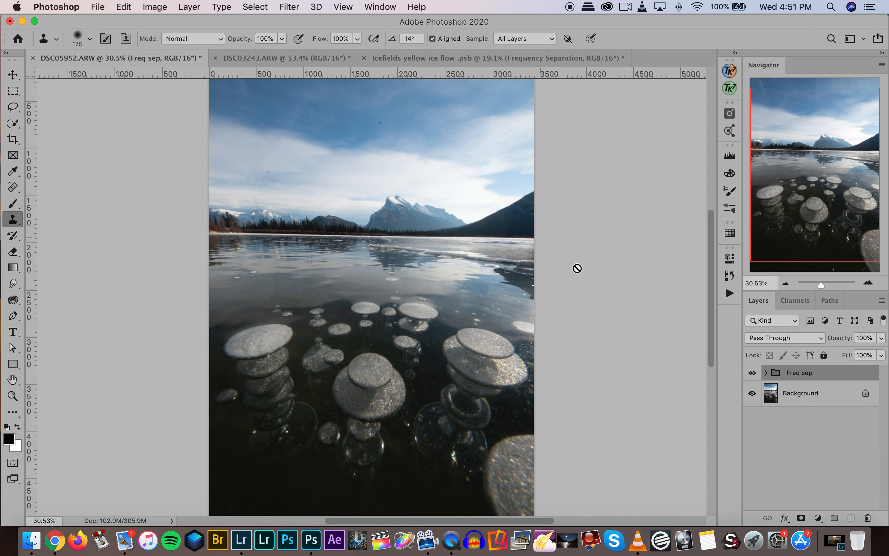
click(766, 374)
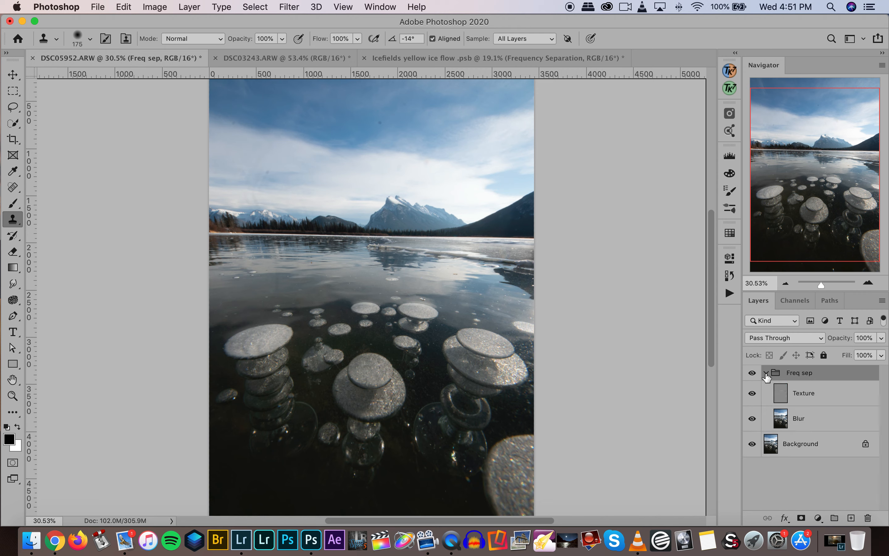
click(801, 399)
click(801, 418)
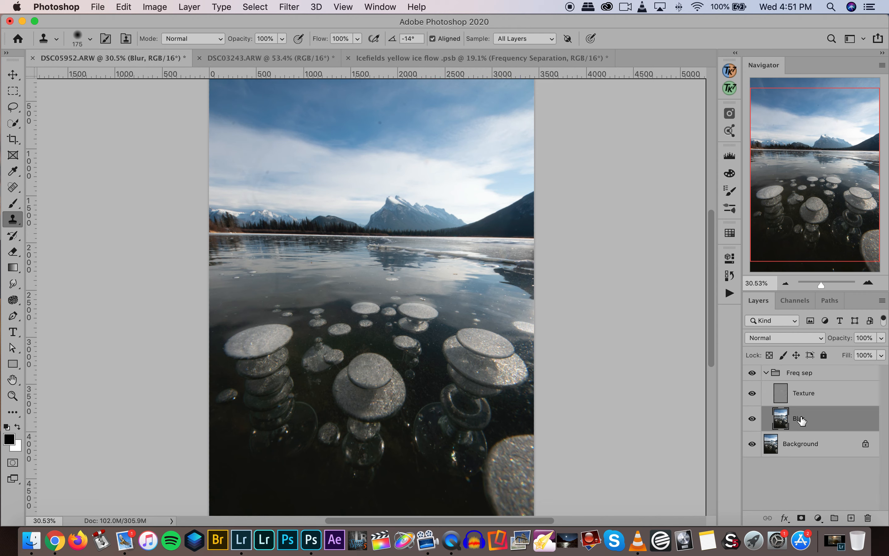
click(805, 399)
click(802, 419)
click(804, 401)
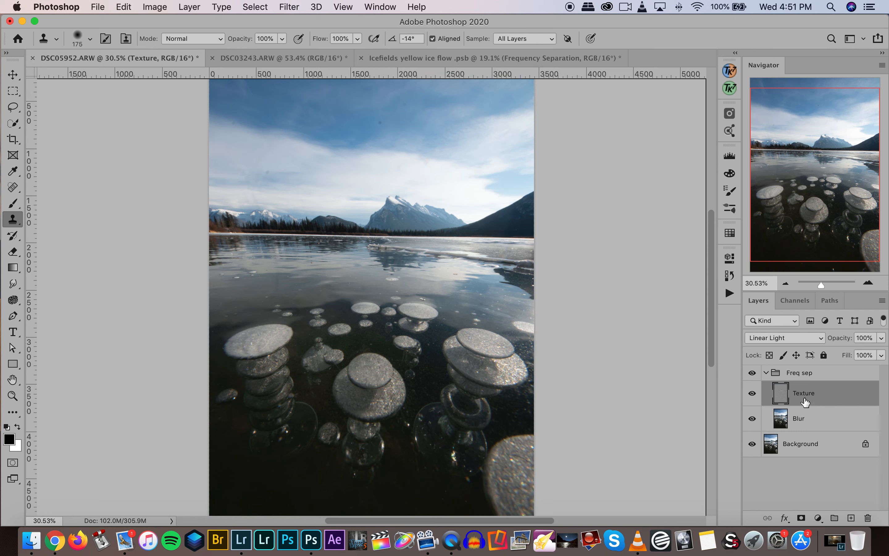
click(803, 420)
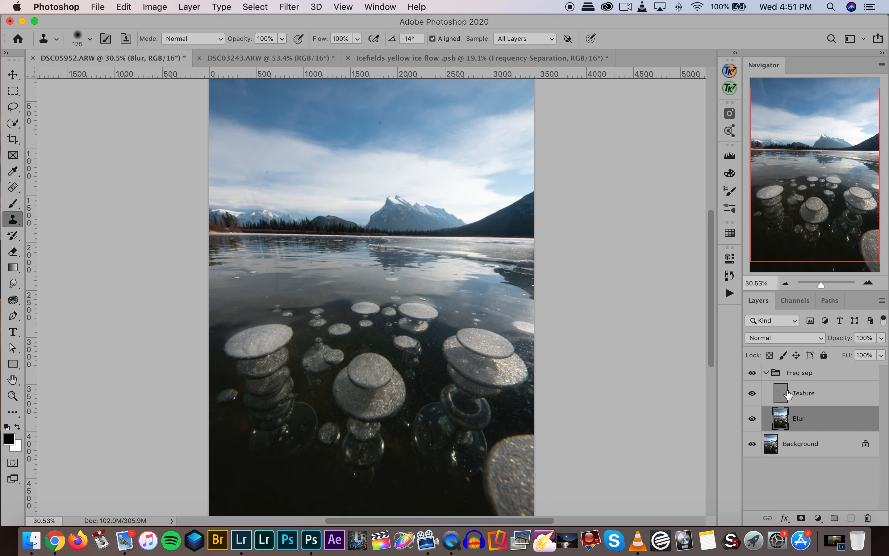
click(810, 398)
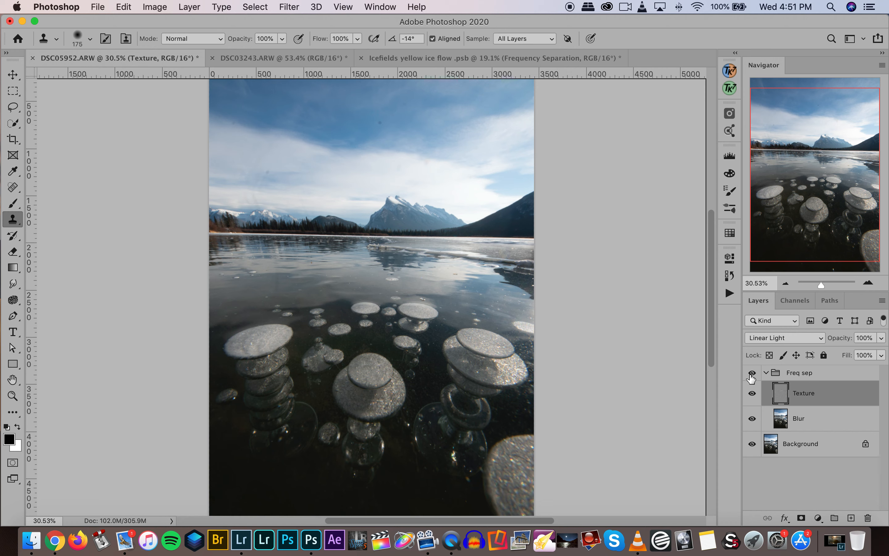
- On the Blur layer, clone brighter lake tones over the dark mountain reflections in mid-lake and along the right shore
click(805, 419)
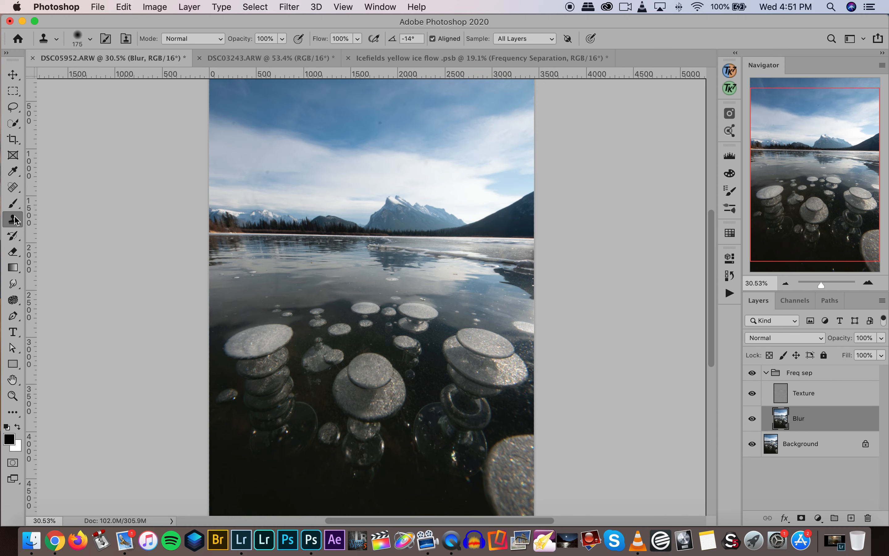
scroll(372, 309, up, 3)
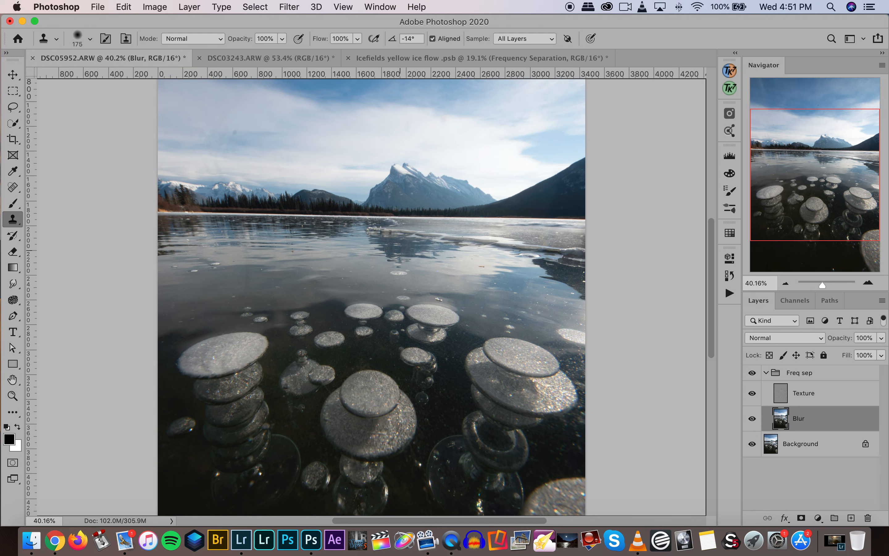
click(382, 253)
alt+click(364, 257)
mouse_move(389, 255)
mouse_down()
mouse_move(404, 253)
mouse_move(380, 252)
mouse_up()
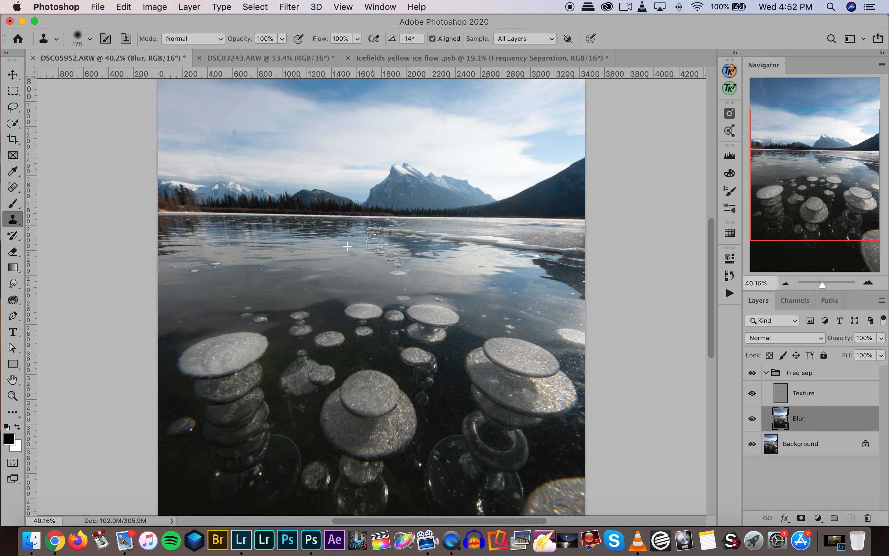
drag(383, 243, 381, 241)
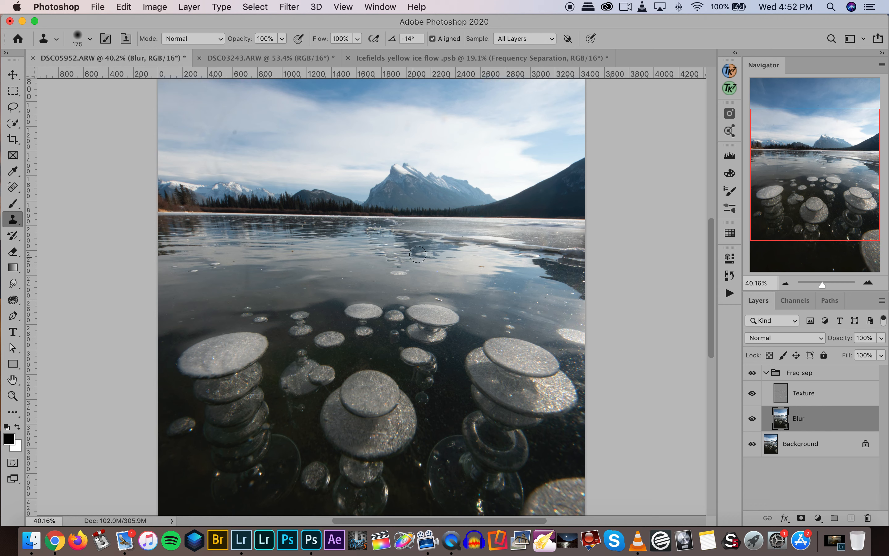
mouse_move(414, 252)
mouse_down()
mouse_move(402, 241)
mouse_move(472, 254)
mouse_up()
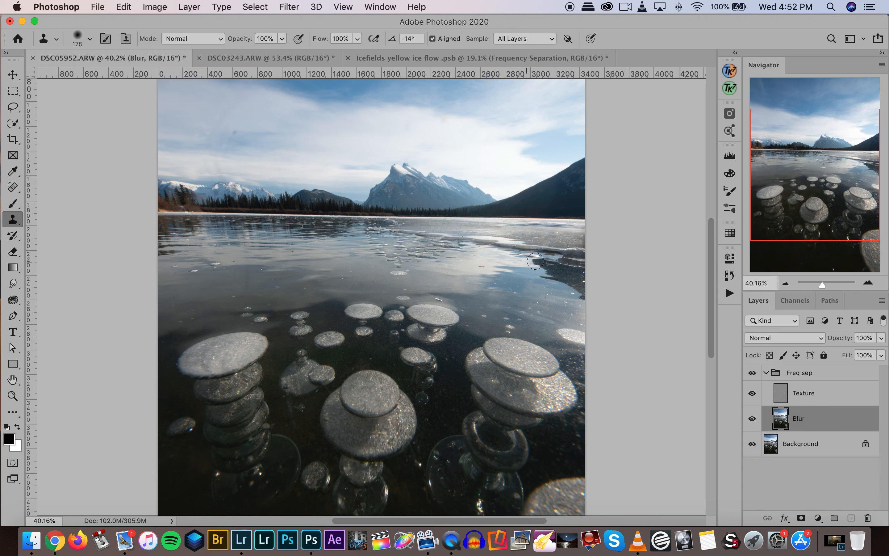
mouse_move(537, 263)
mouse_down()
mouse_move(572, 270)
mouse_move(565, 274)
mouse_move(588, 291)
mouse_move(576, 274)
mouse_move(554, 274)
mouse_move(585, 279)
mouse_move(535, 277)
mouse_move(589, 294)
mouse_up()
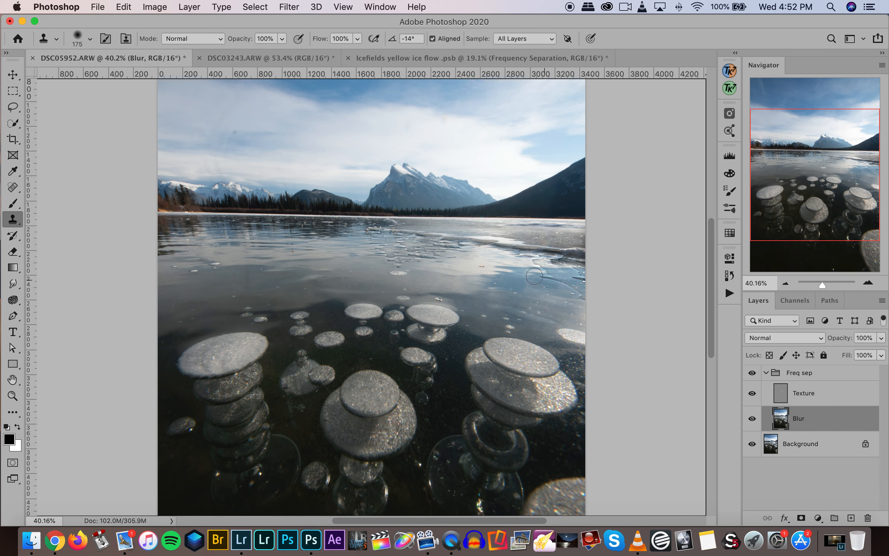
- Select the Texture layer and set the Clone Stamp to sample the current layer only
click(811, 400)
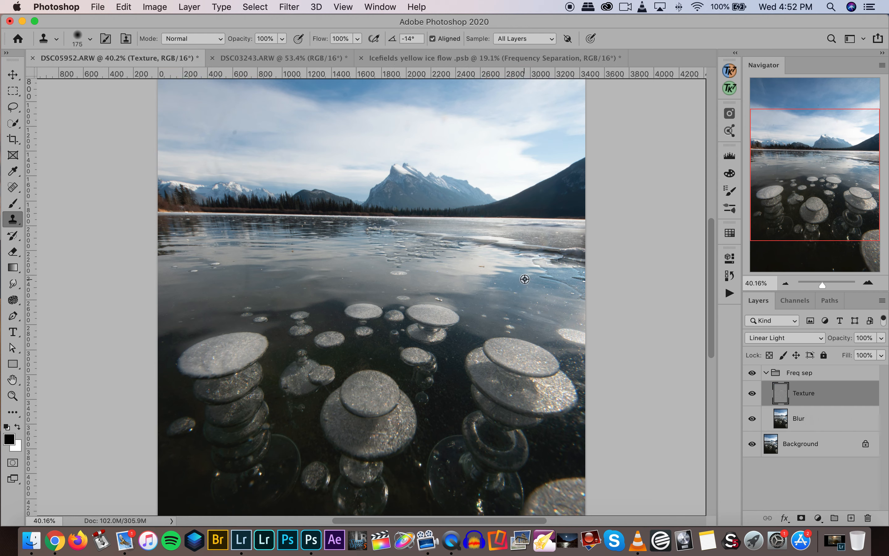
drag(543, 276, 539, 283)
click(526, 39)
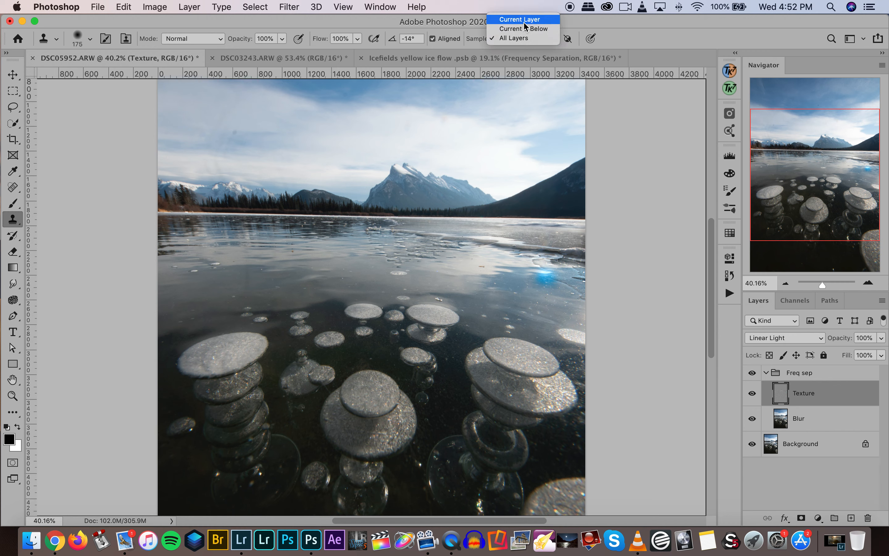
click(523, 23)
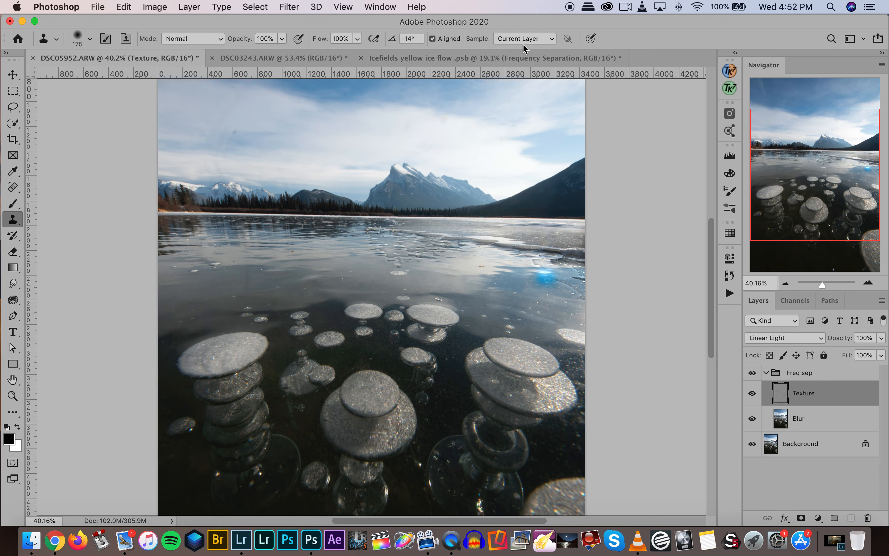
click(523, 41)
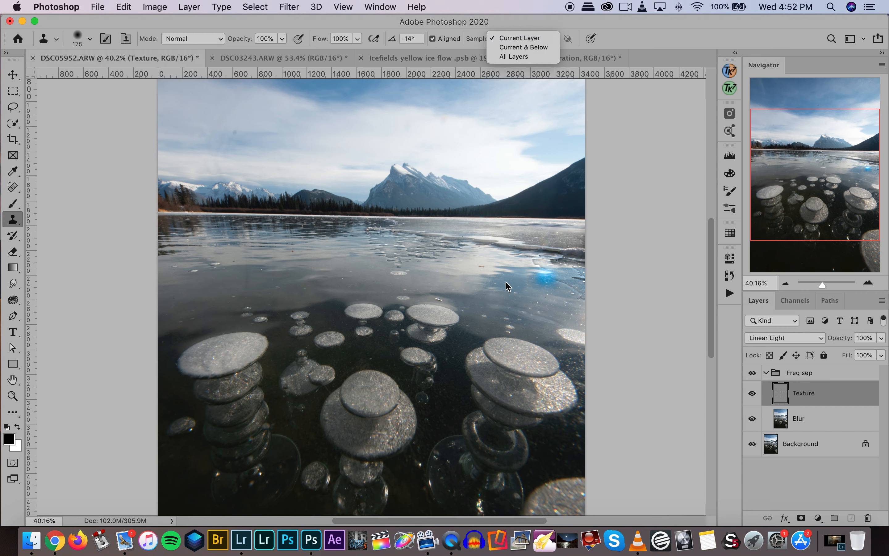
click(517, 285)
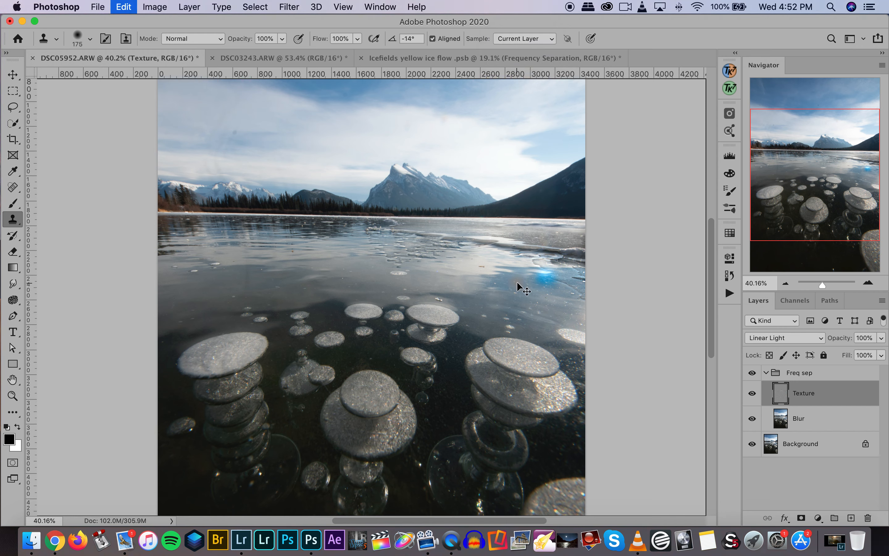
- Clone smooth ice over the right shore's reflection edges on the Texture layer, and even out the color there on the Blur layer
alt+click(519, 281)
drag(542, 277, 584, 297)
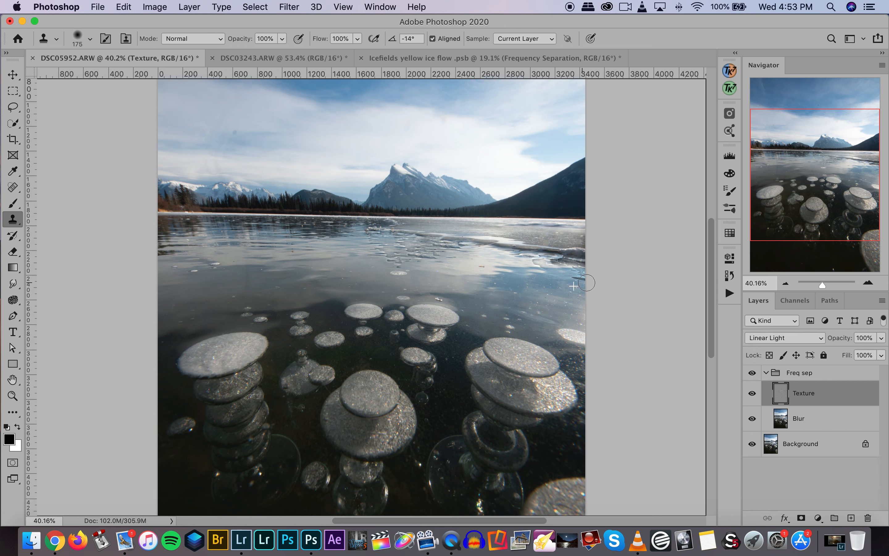
click(801, 422)
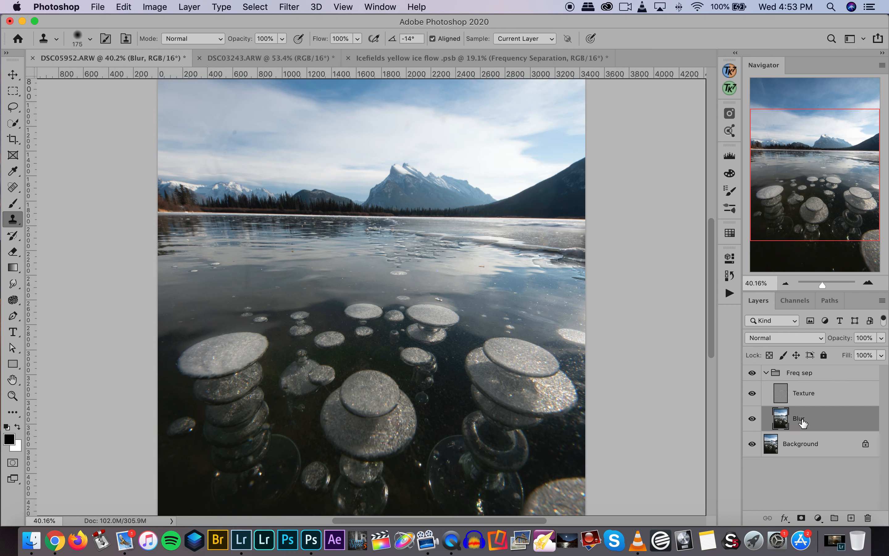
alt+click(563, 278)
drag(575, 278, 584, 281)
- Clone over the ripples below the central mountain on the Texture layer, and even out the tones there on the Blur layer
click(808, 400)
alt+click(352, 242)
mouse_move(371, 243)
mouse_down()
mouse_move(395, 255)
mouse_move(392, 247)
mouse_up()
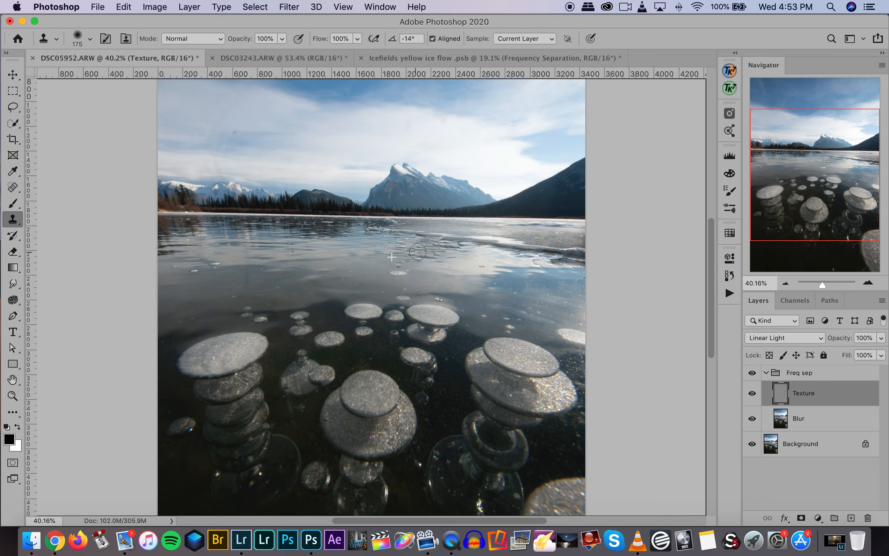
alt+click(373, 246)
drag(401, 245, 406, 247)
click(802, 421)
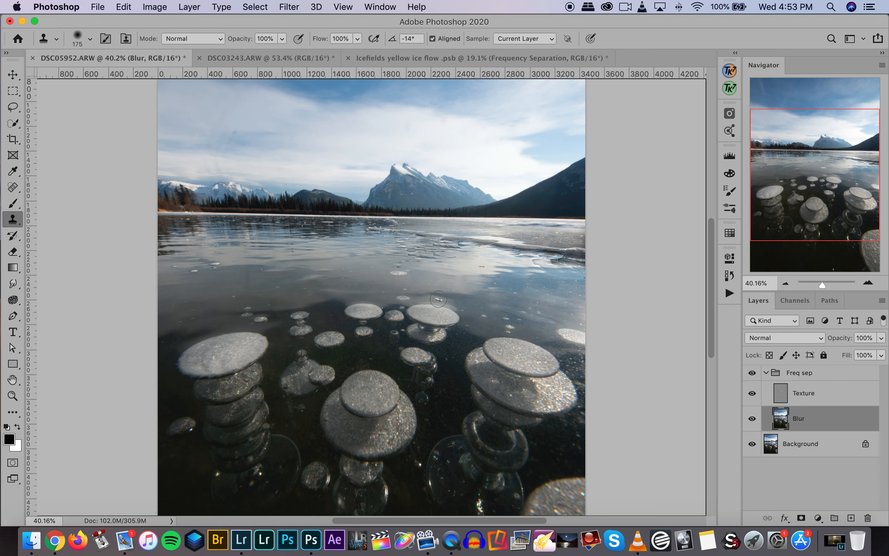
drag(383, 245, 418, 245)
click(804, 404)
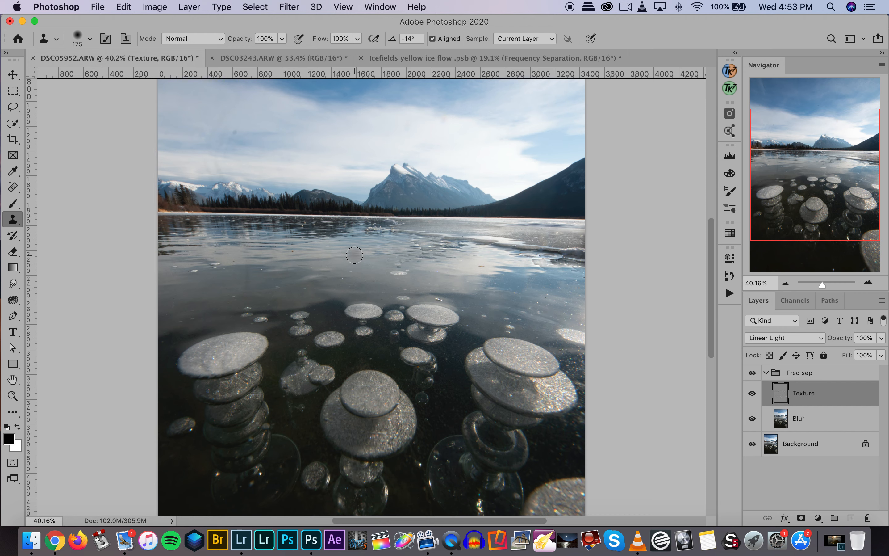
scroll(292, 239, left, 2)
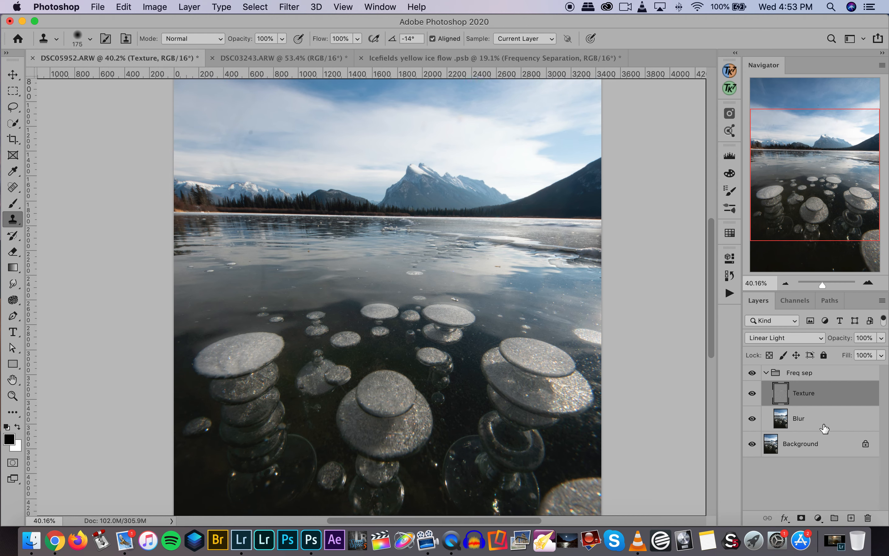
click(811, 423)
click(314, 216)
key(super+z)
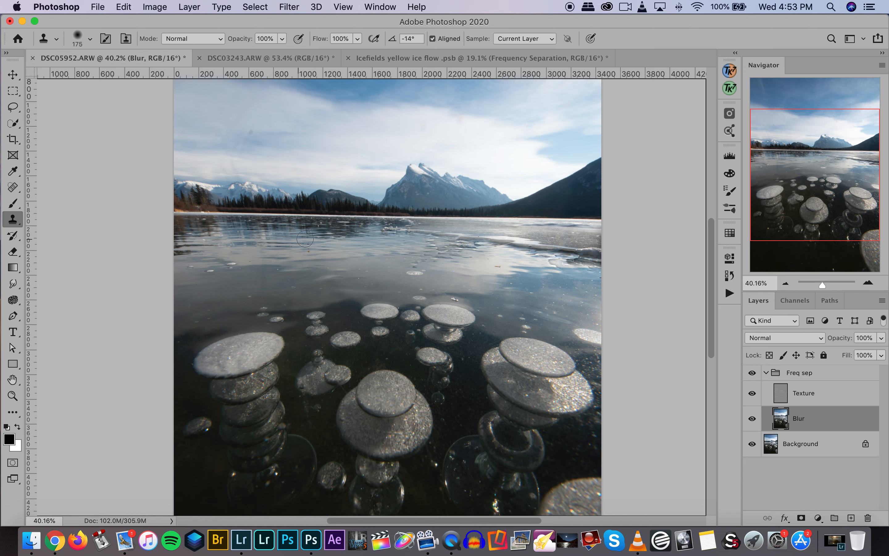
- On the Blur layer, clone lighter water tones over the dark reflections on the lake's left half, just below the treeline
alt+click(313, 238)
click(330, 236)
drag(335, 237, 348, 238)
drag(333, 237, 340, 238)
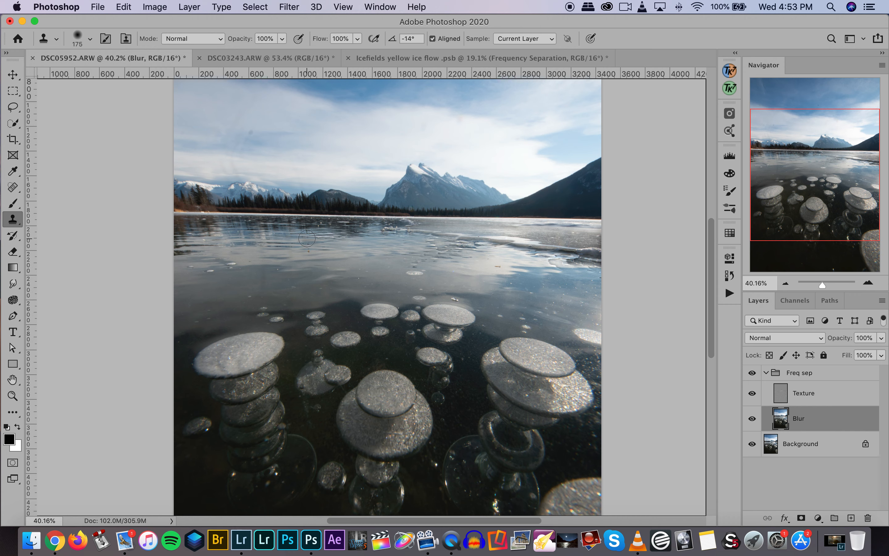
mouse_move(347, 230)
mouse_down()
mouse_move(362, 232)
mouse_move(340, 233)
mouse_up()
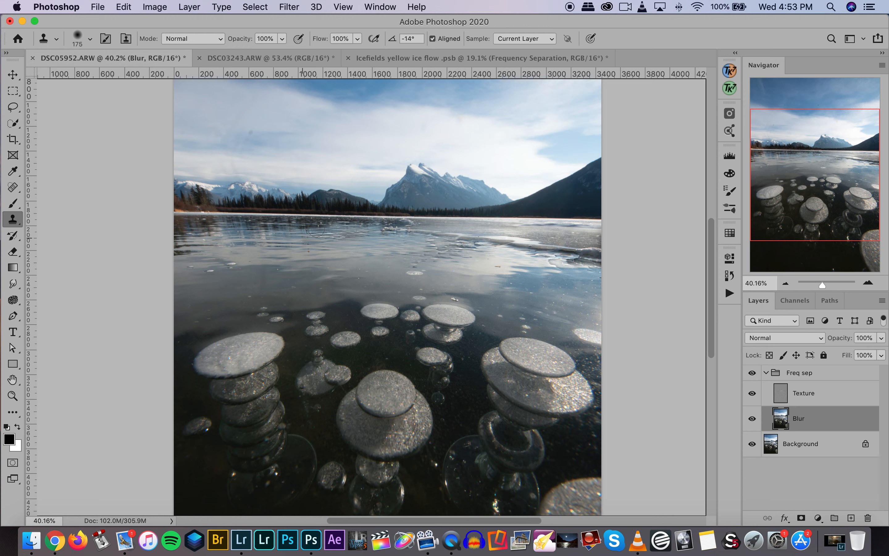
drag(319, 224, 411, 223)
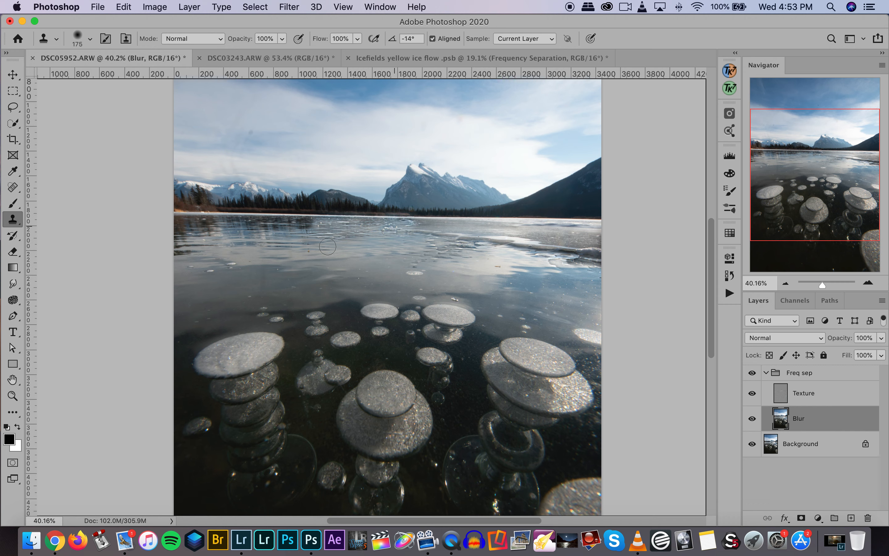
mouse_move(312, 234)
mouse_down()
mouse_move(232, 226)
mouse_move(314, 224)
mouse_up()
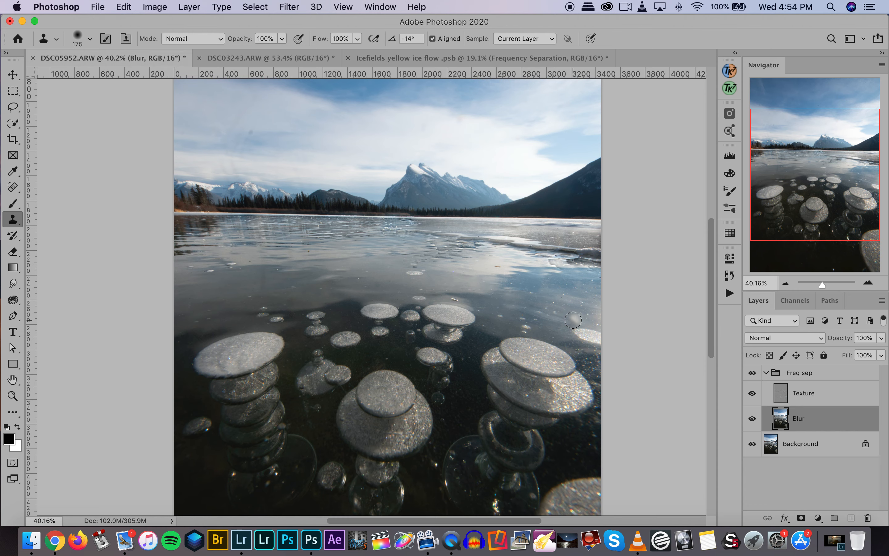
- Compare the whole photo with and without the Freq sep group to check the retouched reflections
scroll(450, 293, down, 3)
click(752, 372)
click(752, 373)
click(752, 372)
click(752, 373)
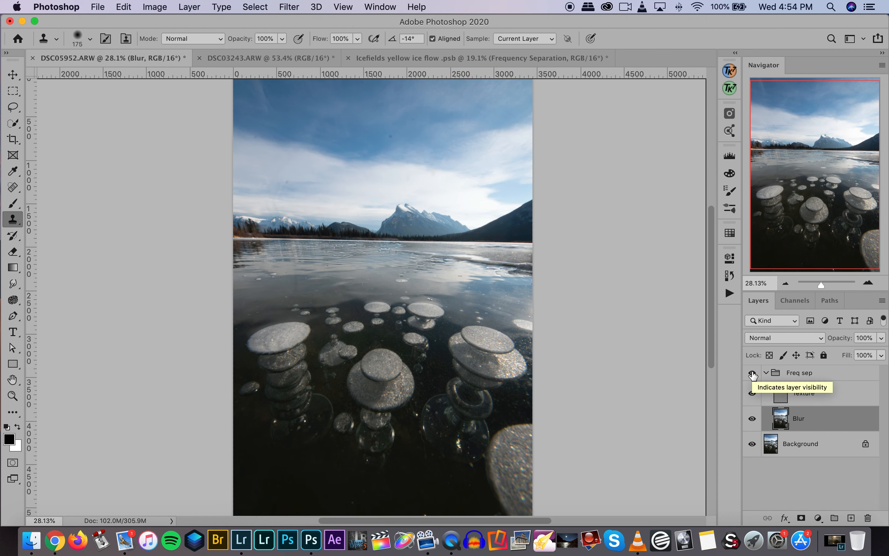
click(752, 374)
click(752, 374)
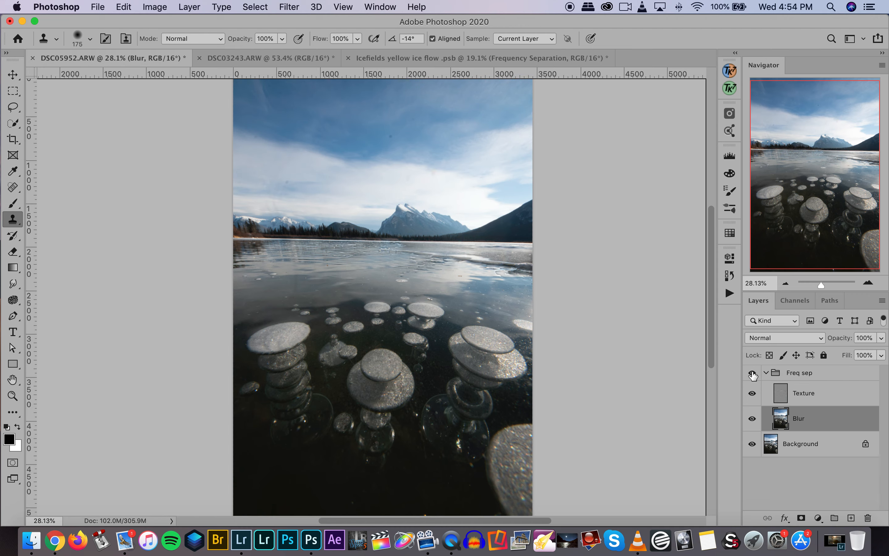
- Switch to the DSC03243.ARW photo and zoom in on the lens flare on the wet sand above the rock
click(268, 58)
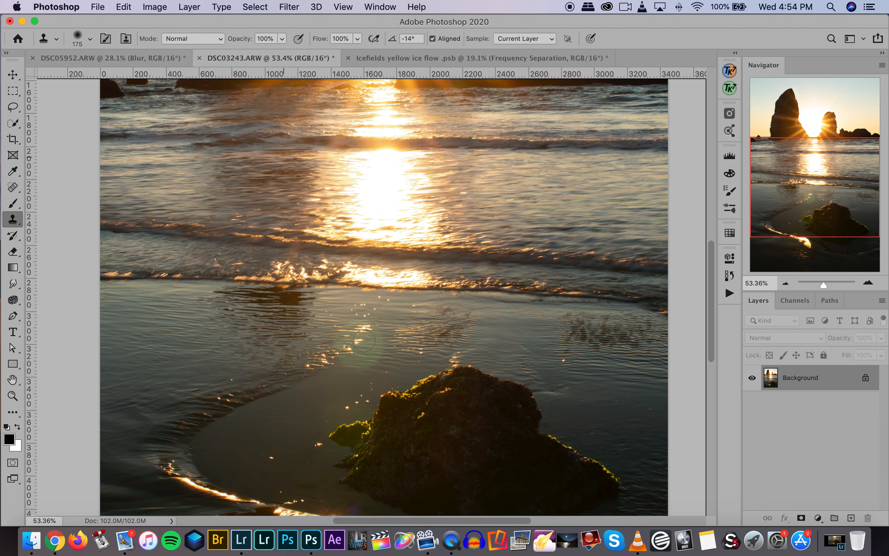
scroll(361, 326, up, 5)
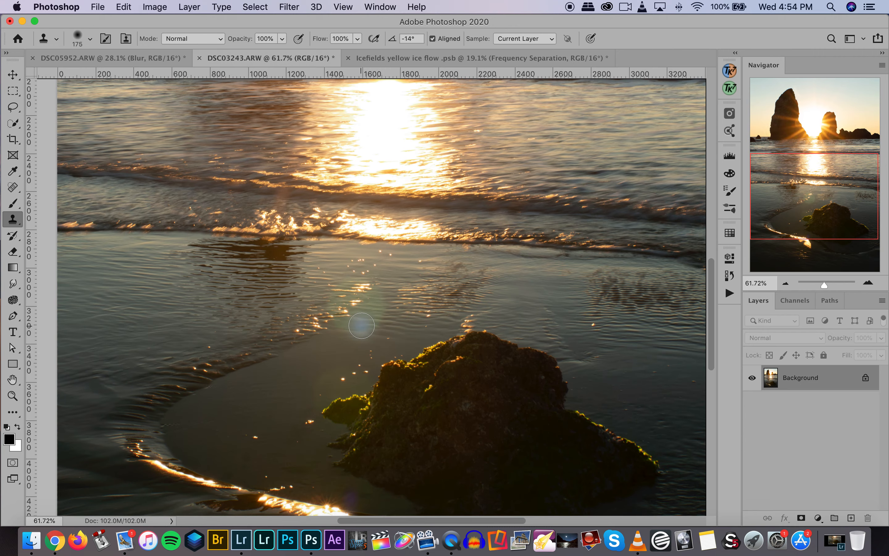
scroll(361, 325, up, 3)
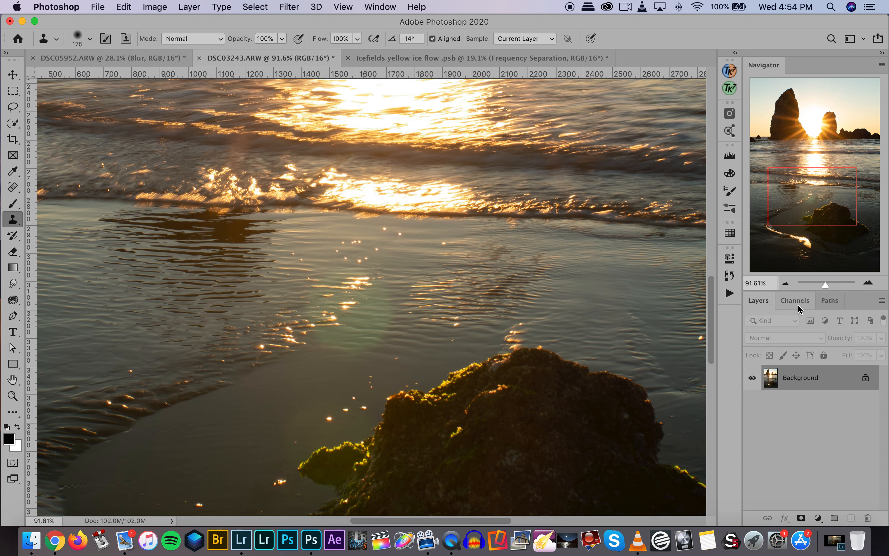
- Run the TK Frequency Separation action on the DSC03243 beach photo
click(795, 300)
click(758, 301)
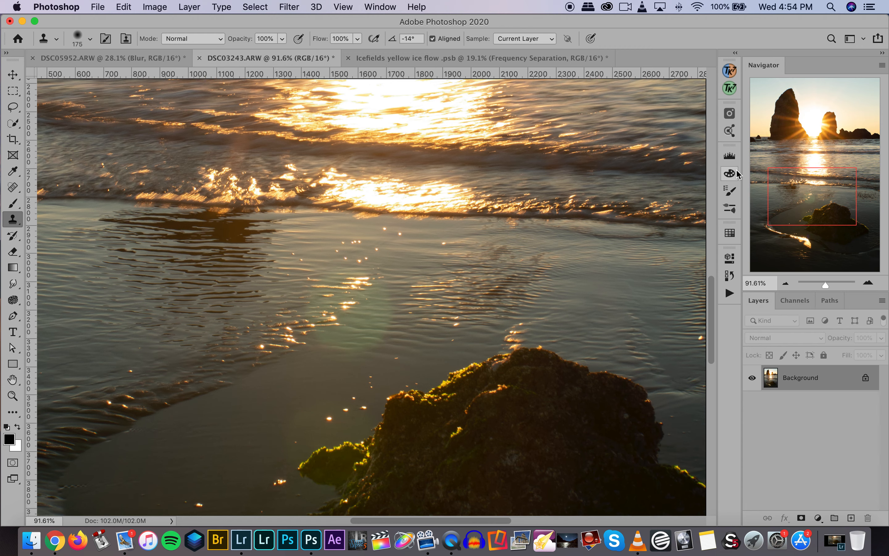
click(732, 75)
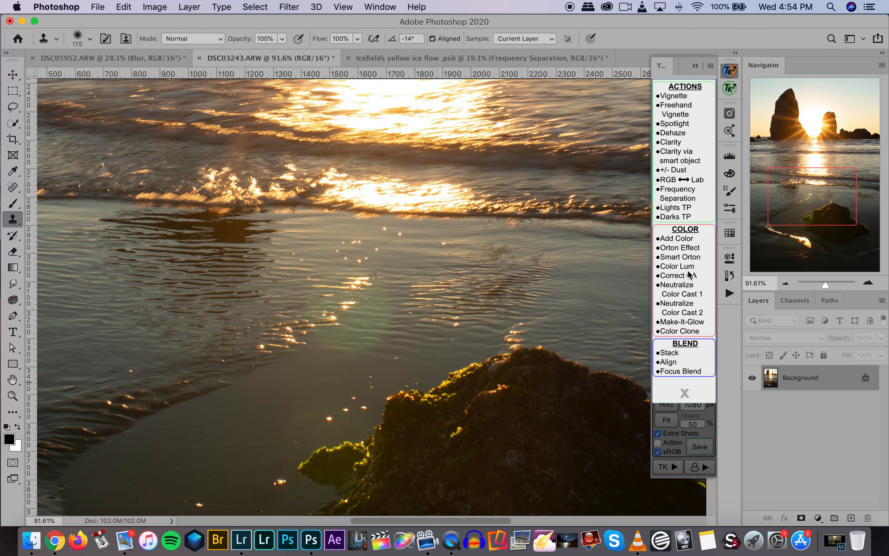
click(677, 191)
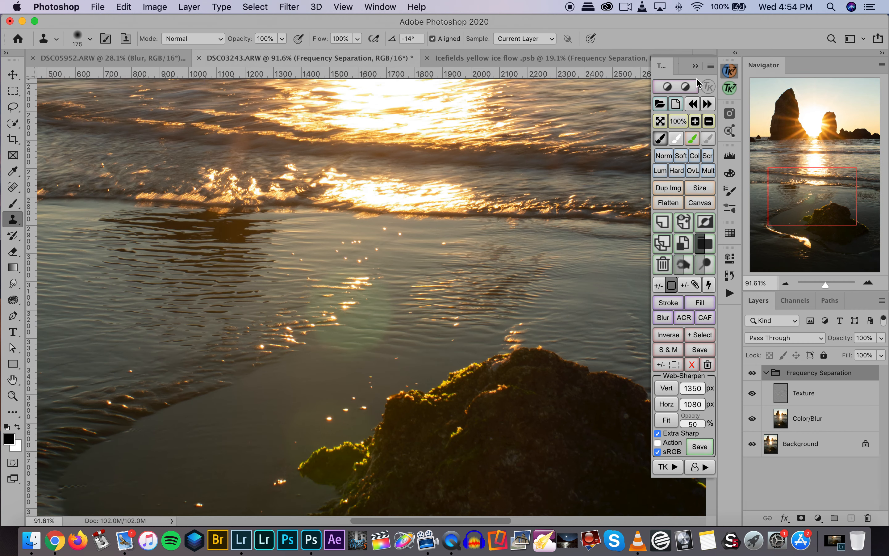
- On the Color/Blur layer, clone neighbouring wet-sand tones over the green lens flare above the rock, undoing the last stray stroke
click(811, 423)
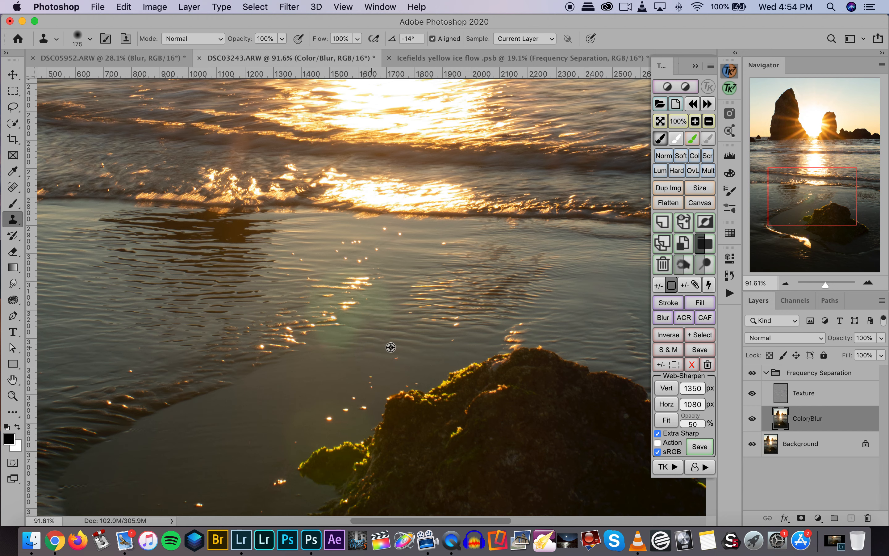
mouse_move(337, 339)
mouse_down()
mouse_move(360, 340)
mouse_move(366, 325)
mouse_move(394, 334)
mouse_move(381, 308)
mouse_move(355, 327)
mouse_move(383, 312)
mouse_up()
alt+click(401, 339)
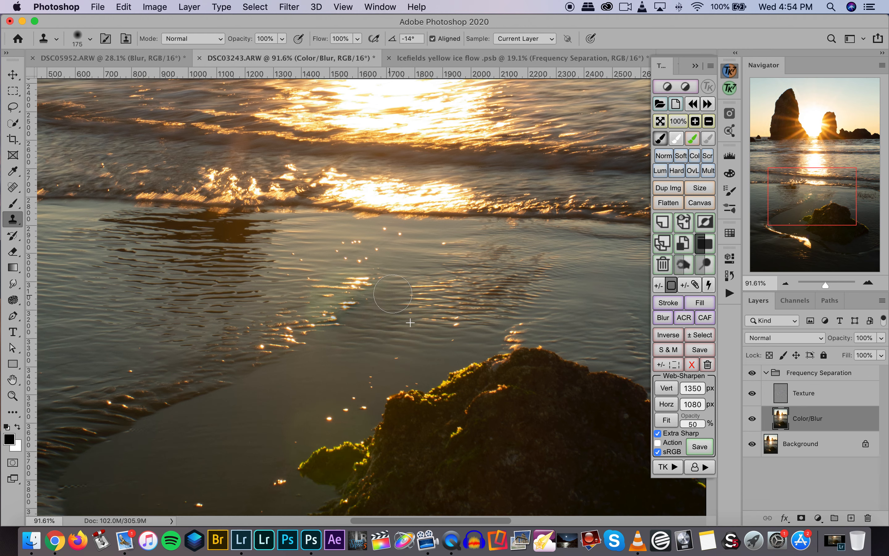
click(353, 381)
key(super+z)
- Reduce the clone brush to 90 px and cover the remaining flare color along the bright ripple edge
key(bracketleft)
key(bracketleft)
key(bracketleft)
key(bracketleft)
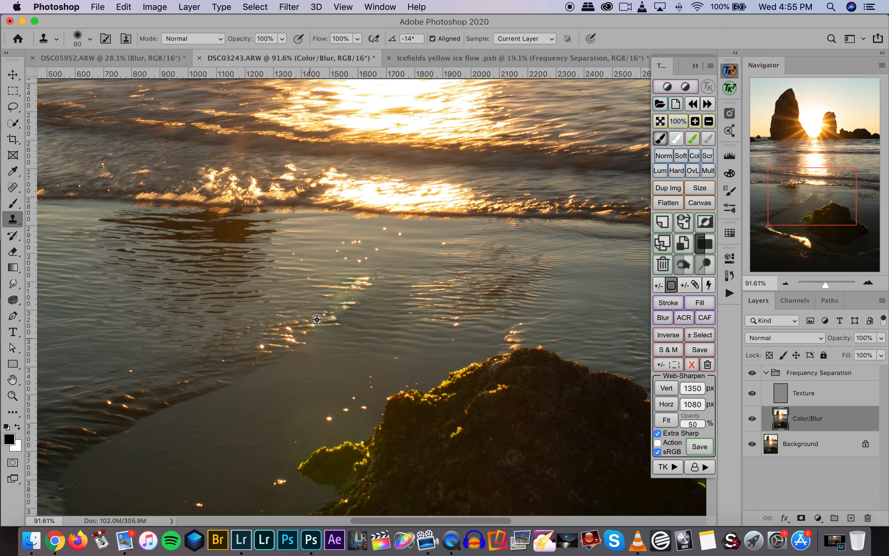
mouse_move(337, 310)
mouse_down()
mouse_move(355, 287)
mouse_move(345, 295)
mouse_move(340, 287)
mouse_up()
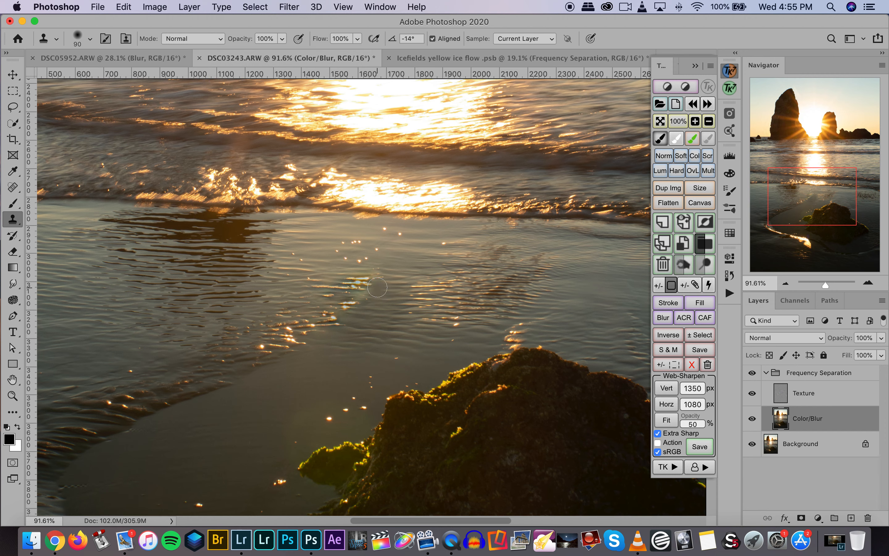
mouse_move(367, 294)
mouse_down()
mouse_move(383, 284)
mouse_move(371, 292)
mouse_move(377, 312)
mouse_move(369, 297)
mouse_up()
alt+click(385, 297)
- Switch to the Icefields yellow ice flow .psb photo and compare it with and without the Frequency Separation group
click(417, 65)
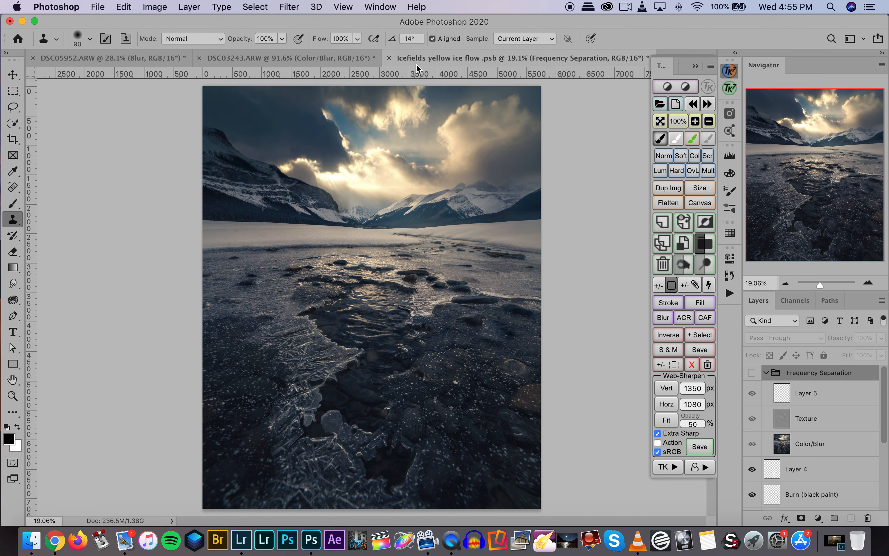
click(752, 372)
click(752, 372)
click(753, 373)
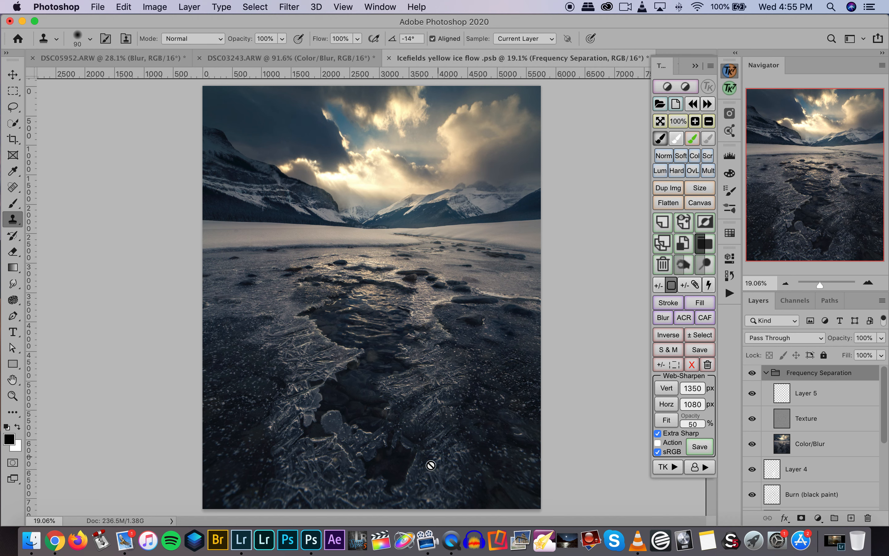
click(752, 373)
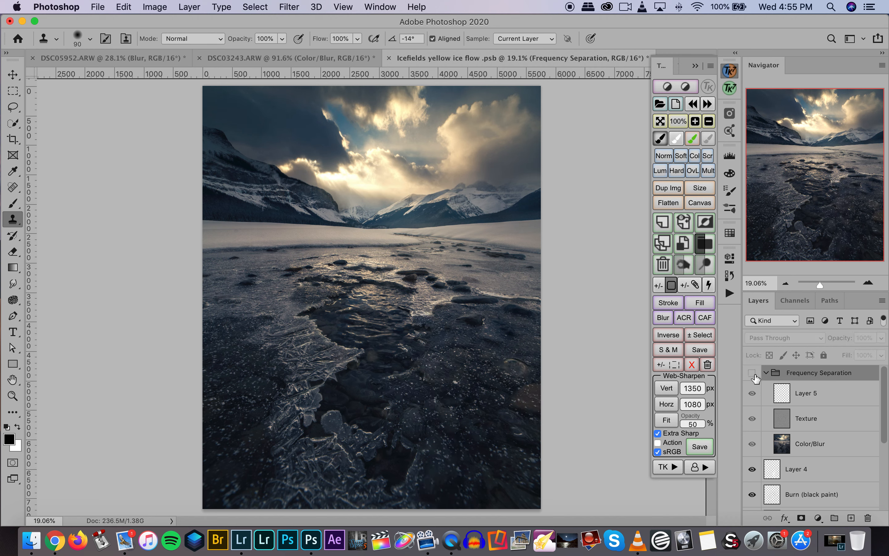
- Run the TK Frequency Separation action on the ice photo with a 10-pixel Gaussian Blur radius
click(794, 300)
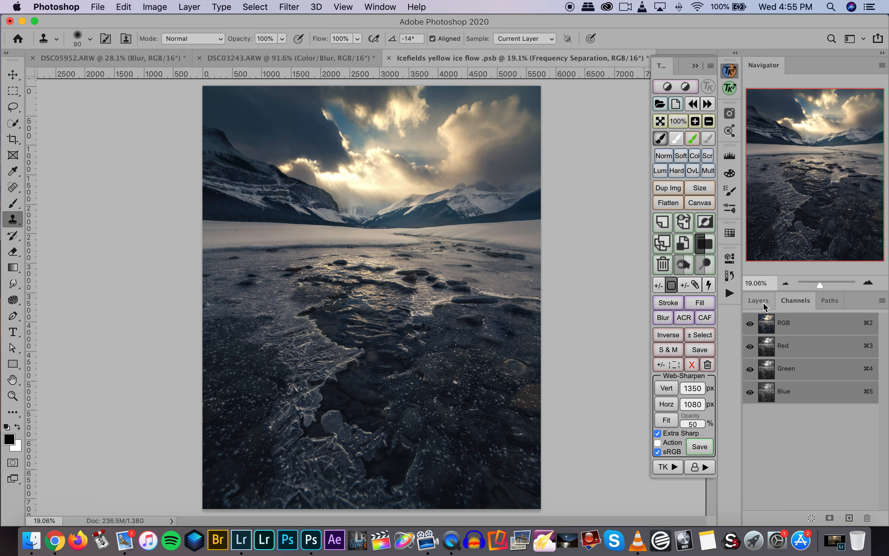
click(758, 300)
click(673, 464)
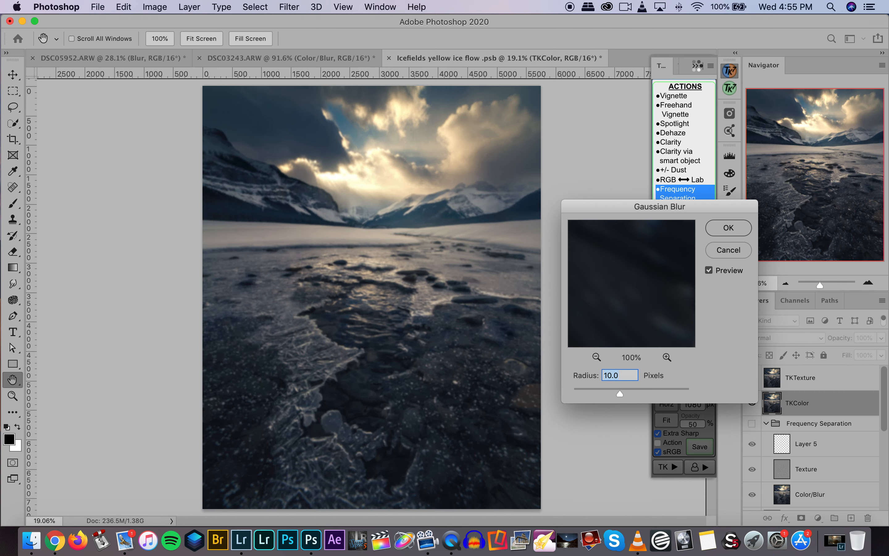
key(Return)
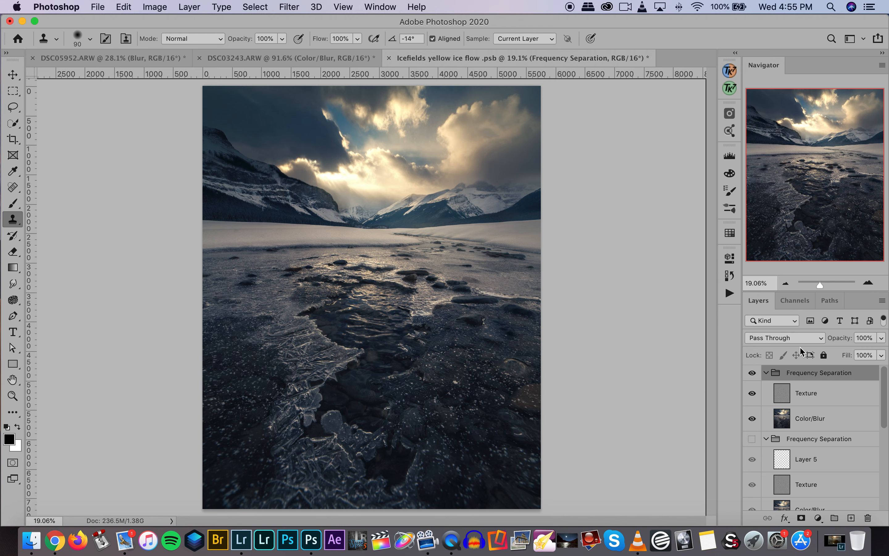
- Select the new Color/Blur layer and set the Clone Stamp to a 250 px brush sampling All Layers
click(818, 421)
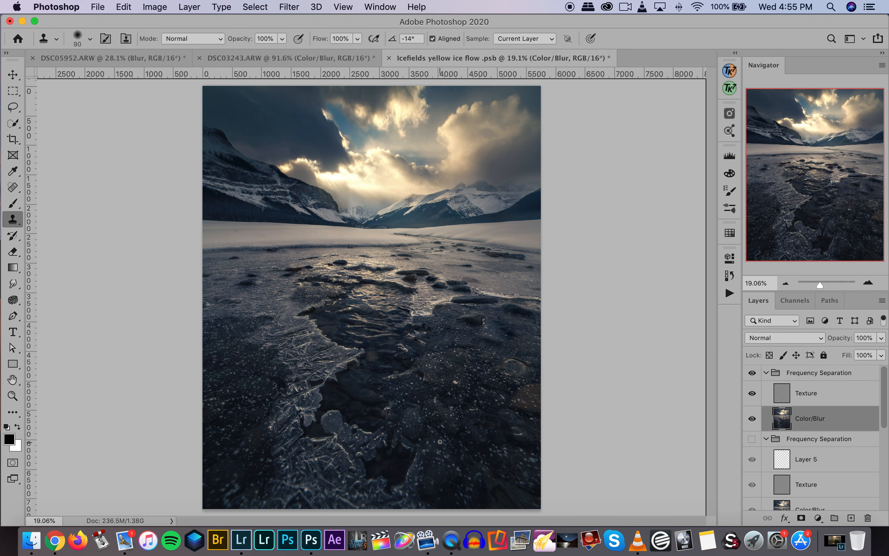
scroll(440, 442, up, 1)
scroll(440, 441, up, 4)
scroll(440, 441, down, 4)
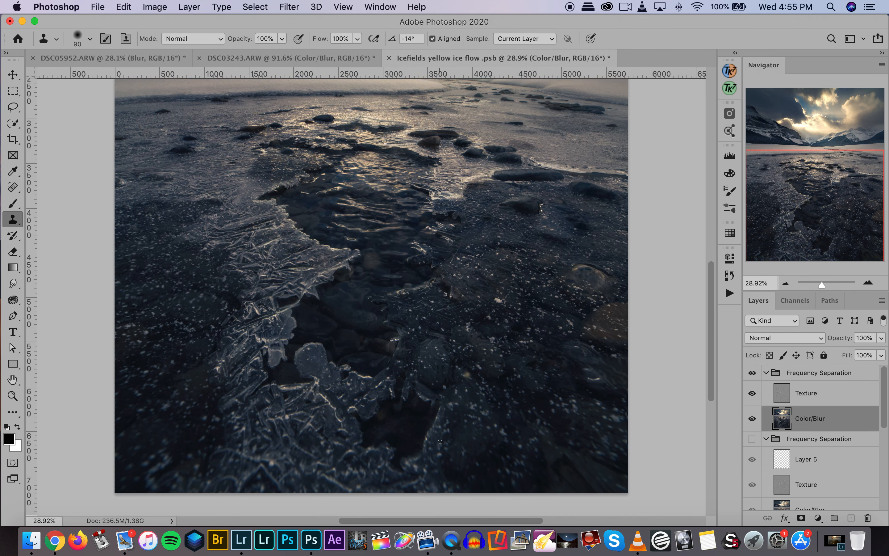
key(bracketright)
key(bracketright)
click(522, 40)
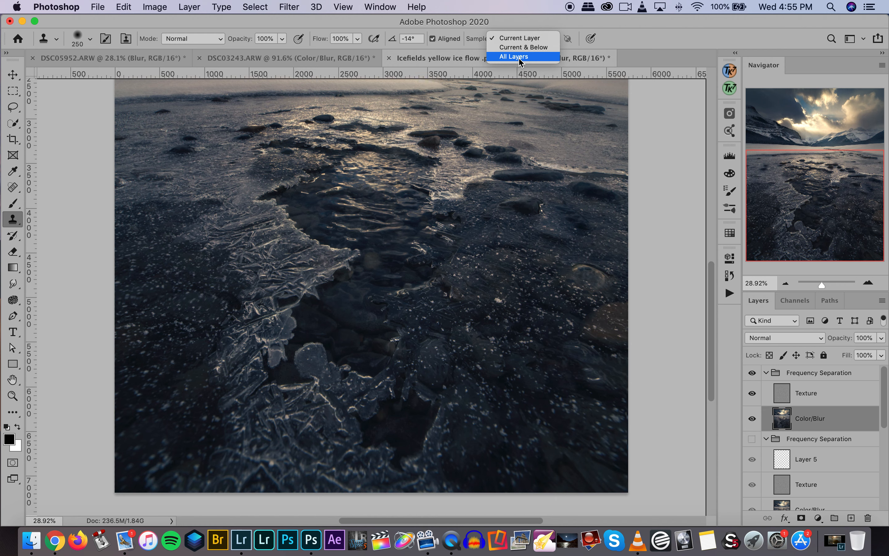
click(521, 57)
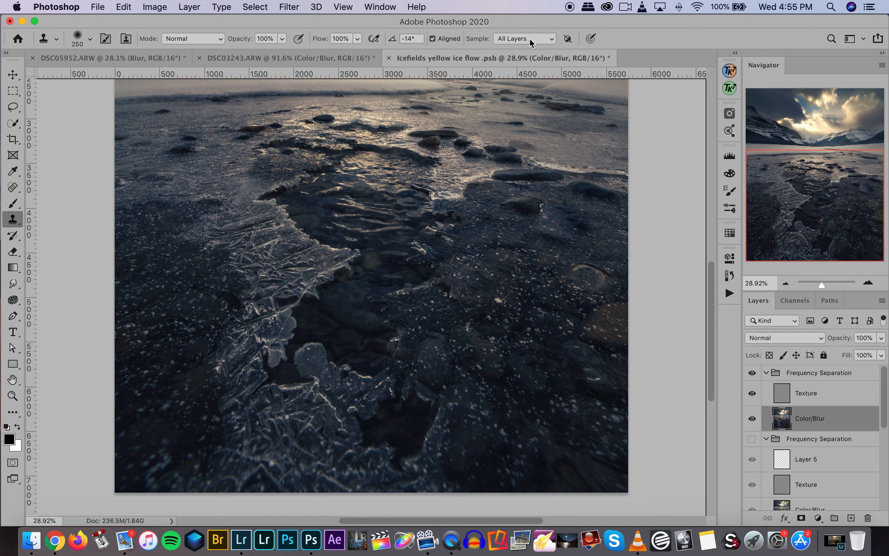
- Clone ice texture from the stream's left bank onto the right bank beside the middle of the channel
click(279, 238)
key(super+z)
mouse_move(403, 305)
mouse_down()
mouse_move(453, 292)
mouse_move(403, 302)
mouse_move(450, 290)
mouse_move(474, 259)
mouse_up()
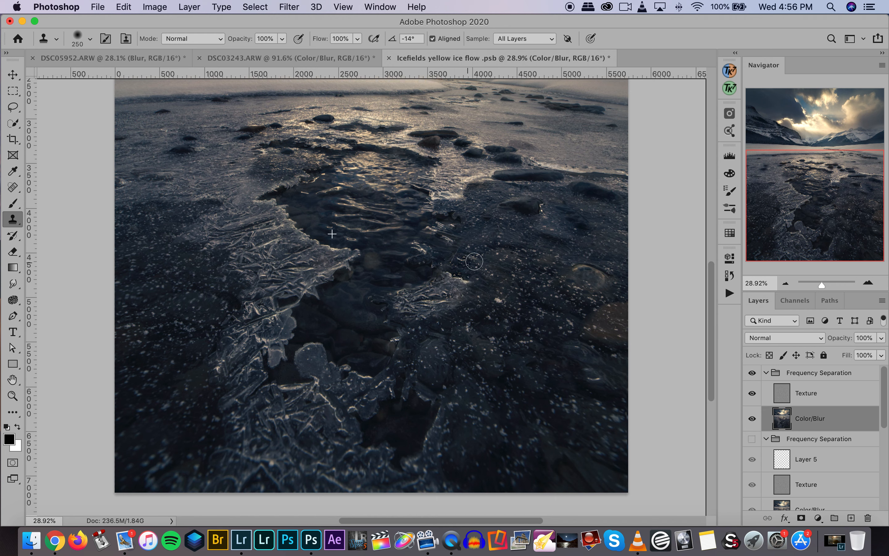
alt+click(277, 268)
mouse_move(449, 282)
mouse_down()
mouse_move(469, 265)
mouse_move(457, 266)
mouse_move(447, 247)
mouse_move(428, 254)
mouse_move(469, 247)
mouse_move(469, 234)
mouse_move(444, 222)
mouse_move(442, 206)
mouse_move(481, 204)
mouse_move(487, 234)
mouse_up()
alt+click(270, 264)
alt+click(246, 231)
mouse_move(443, 207)
mouse_down()
mouse_move(483, 207)
mouse_move(519, 240)
mouse_up()
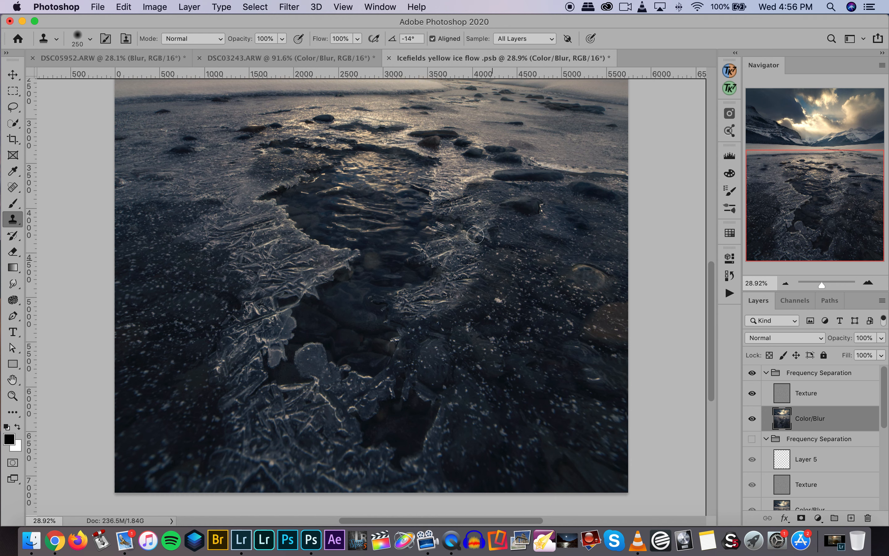
- Clone more left-bank ice onto the upper part of the right bank, just below the dark rocks
alt+click(279, 273)
drag(446, 202, 480, 199)
alt+click(282, 269)
mouse_move(447, 204)
mouse_down()
mouse_move(496, 205)
mouse_move(470, 238)
mouse_move(483, 241)
mouse_move(462, 252)
mouse_move(493, 235)
mouse_move(487, 210)
mouse_up()
- Extend the cloned ice down the stream's right bank, past the dark pool to the photo's lower edge
alt+click(291, 265)
alt+click(277, 264)
mouse_move(471, 280)
mouse_down()
mouse_move(432, 335)
mouse_move(443, 336)
mouse_move(435, 353)
mouse_move(411, 351)
mouse_move(428, 337)
mouse_move(425, 363)
mouse_move(465, 380)
mouse_up()
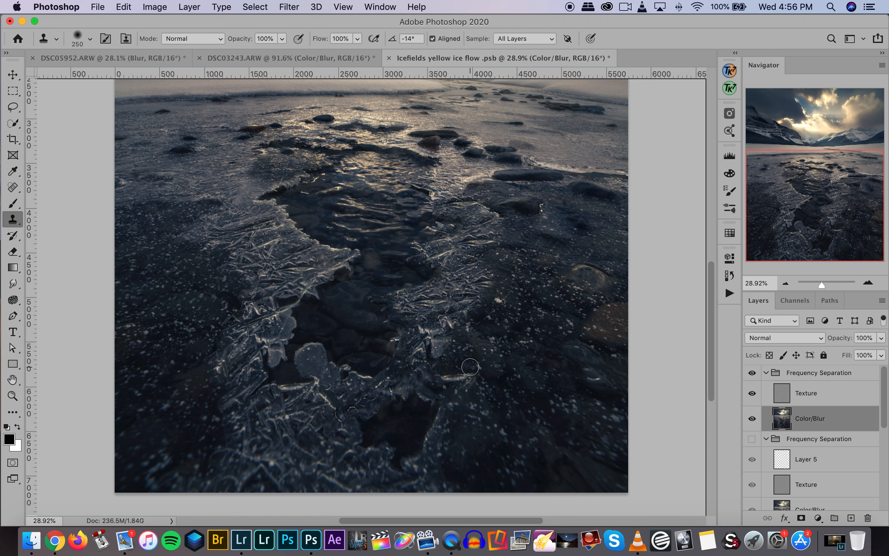
alt+click(286, 422)
mouse_move(444, 362)
mouse_down()
mouse_move(468, 358)
mouse_move(473, 449)
mouse_move(461, 462)
mouse_move(487, 441)
mouse_move(481, 465)
mouse_move(494, 485)
mouse_move(454, 482)
mouse_move(454, 461)
mouse_up()
alt+click(279, 433)
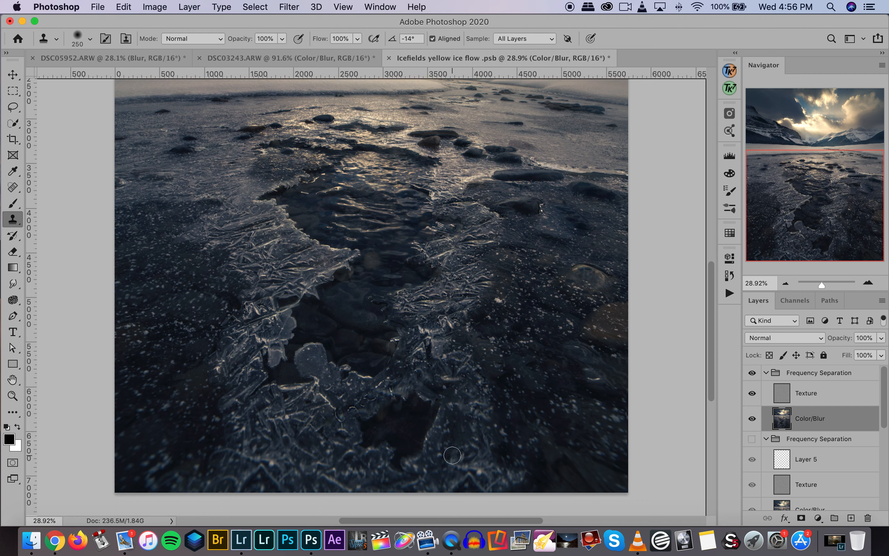
alt+click(282, 424)
scroll(459, 389, down, 2)
mouse_move(477, 385)
mouse_down()
mouse_move(496, 378)
mouse_move(478, 369)
mouse_move(481, 358)
mouse_move(442, 356)
mouse_up()
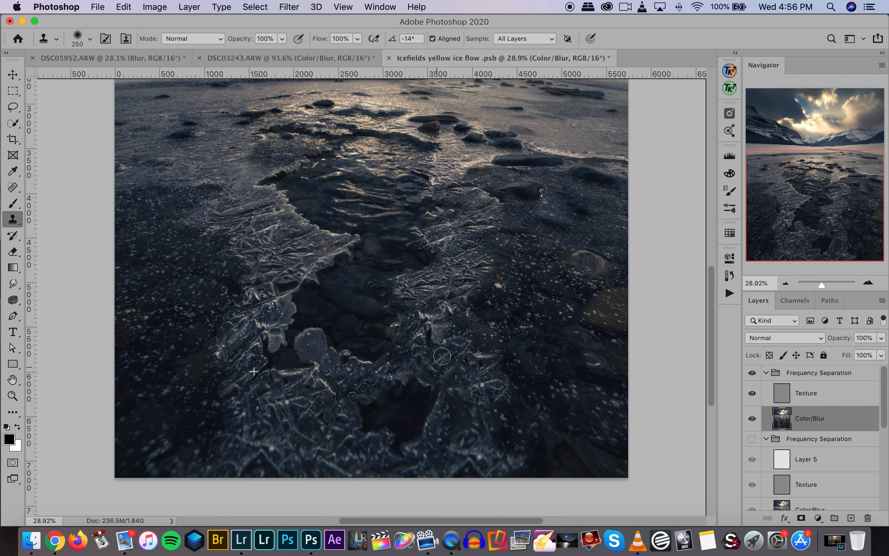
mouse_move(463, 433)
mouse_down()
mouse_move(480, 451)
mouse_move(474, 470)
mouse_up()
- Clone dark speckled ground from the photo's left side over the brown rock at its right edge
scroll(438, 389, down, 5)
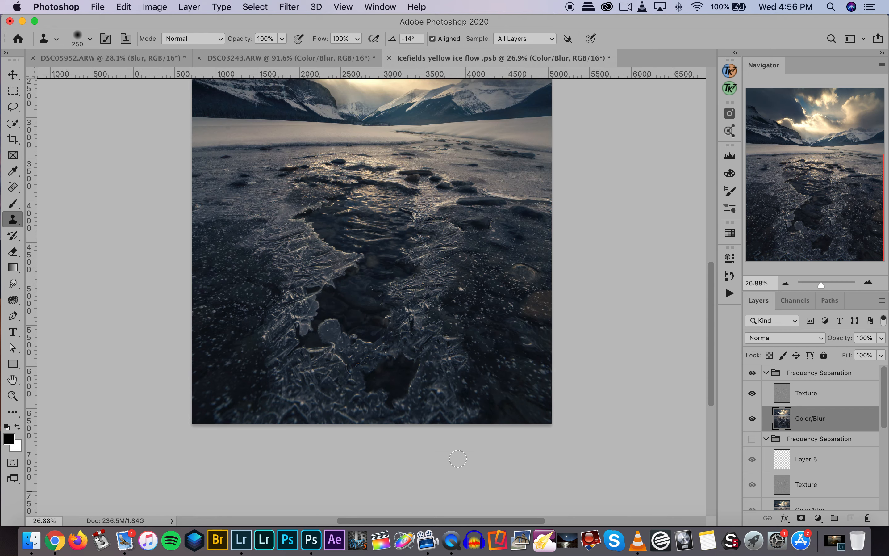
scroll(421, 393, up, 4)
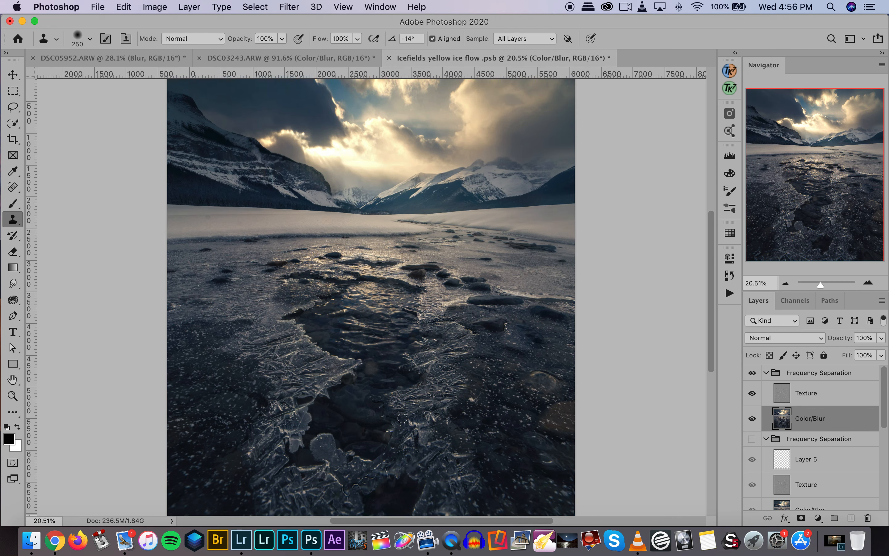
scroll(402, 418, down, 3)
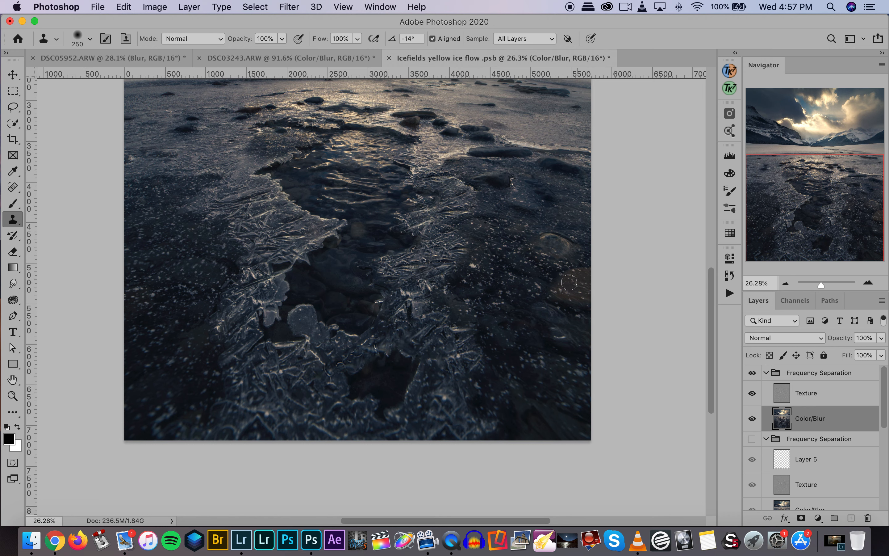
alt+click(147, 284)
mouse_move(558, 297)
mouse_down()
mouse_move(584, 302)
mouse_move(559, 290)
mouse_move(593, 284)
mouse_move(560, 280)
mouse_move(583, 272)
mouse_move(580, 254)
mouse_move(541, 259)
mouse_move(583, 268)
mouse_move(589, 247)
mouse_move(560, 301)
mouse_up()
key(ctrl+0)
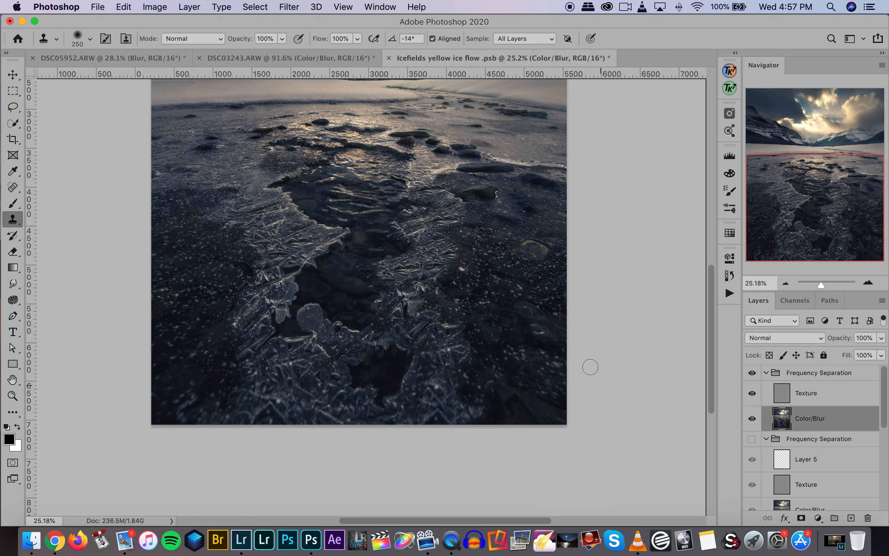